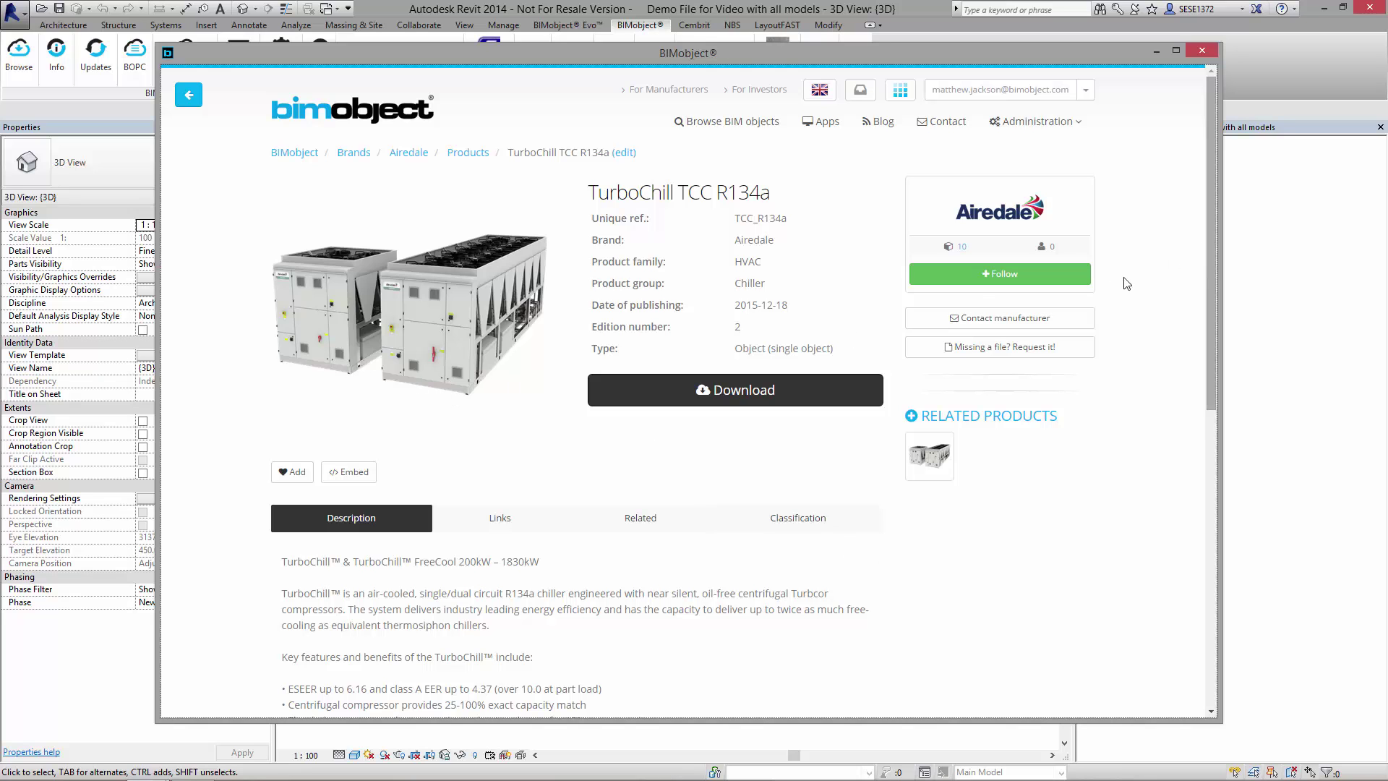
Step: Browse the BIMobject download list to locate the TurboChill TCC-R134a-10_Fan.rfa family
{"action": "left_click", "coordinate": [726, 404]}
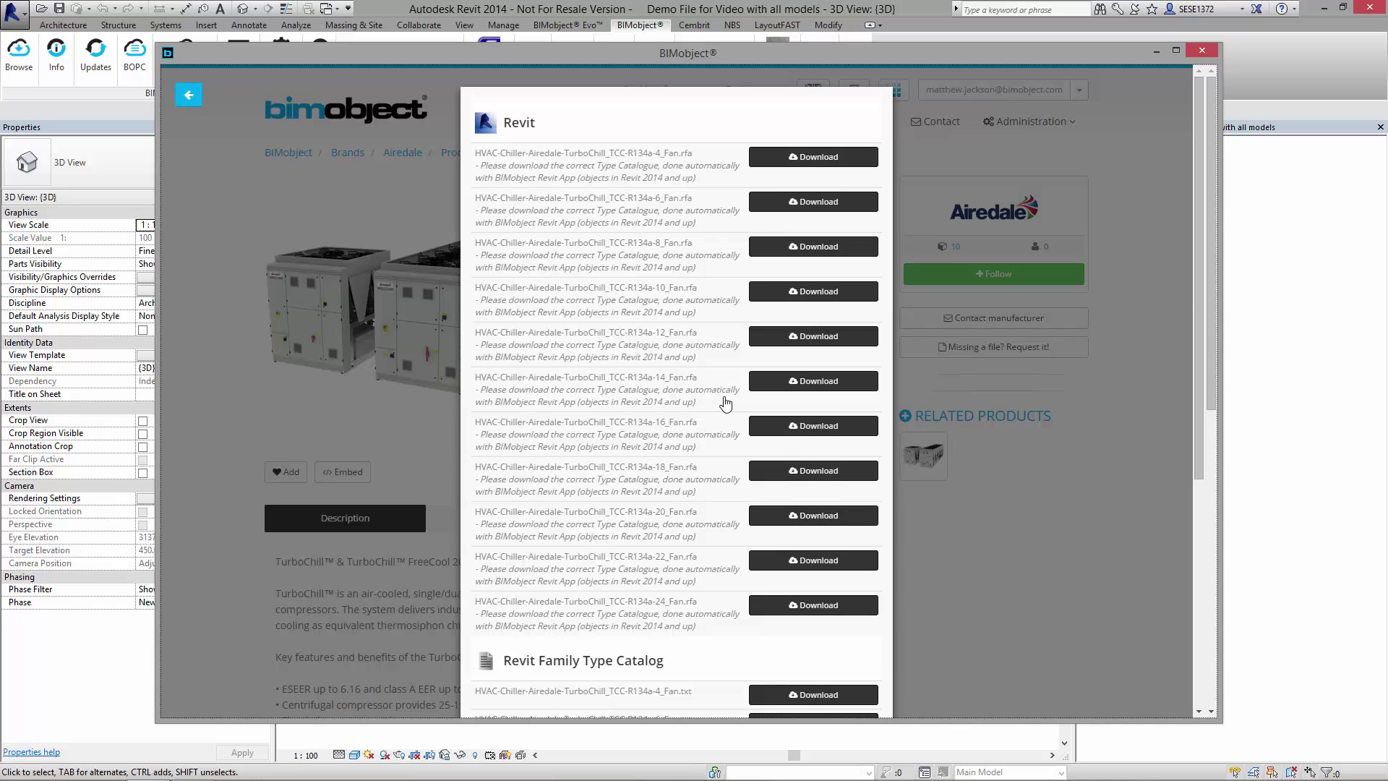
{"action": "scroll", "coordinate": [724, 404], "scroll_direction": "down", "scroll_amount": 5}
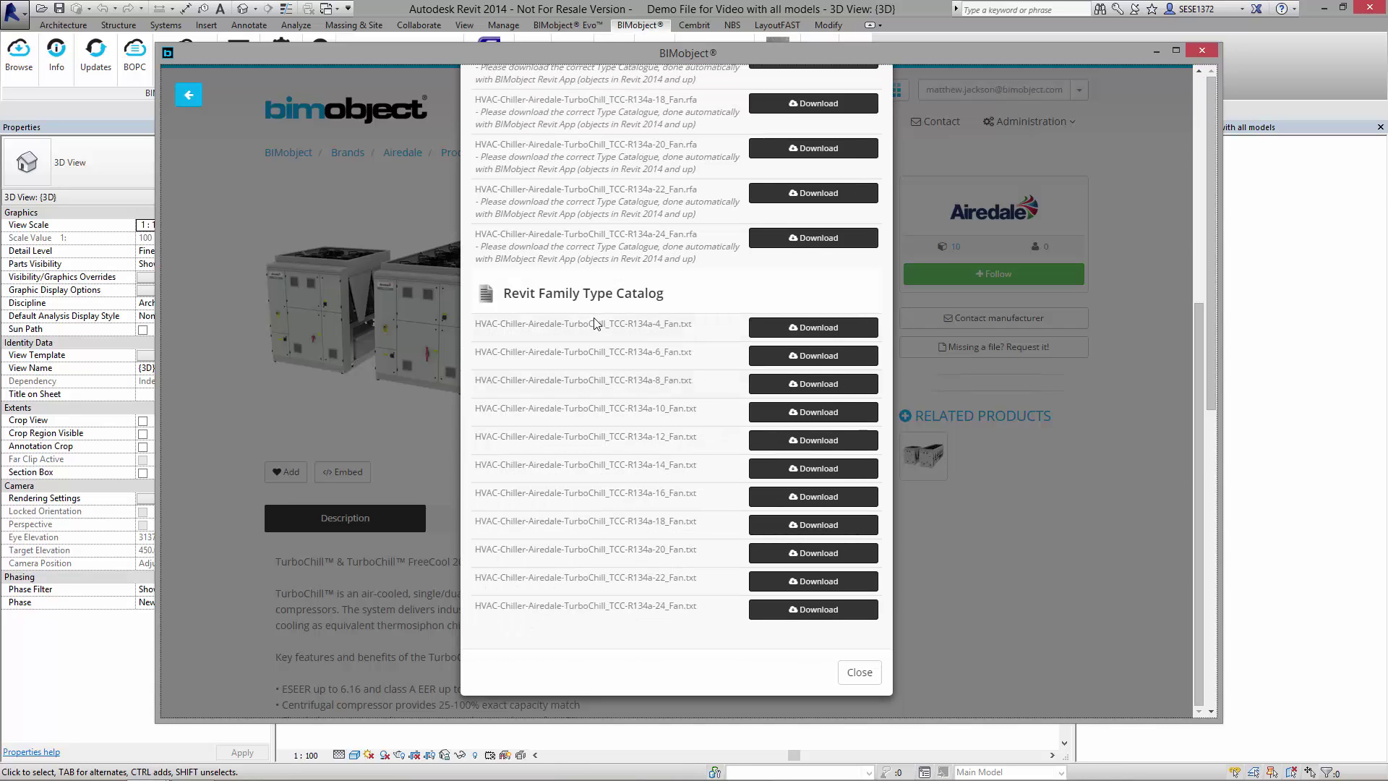
{"action": "scroll", "coordinate": [604, 320], "scroll_direction": "up", "scroll_amount": 2}
{"action": "scroll", "coordinate": [598, 311], "scroll_direction": "up", "scroll_amount": 3}
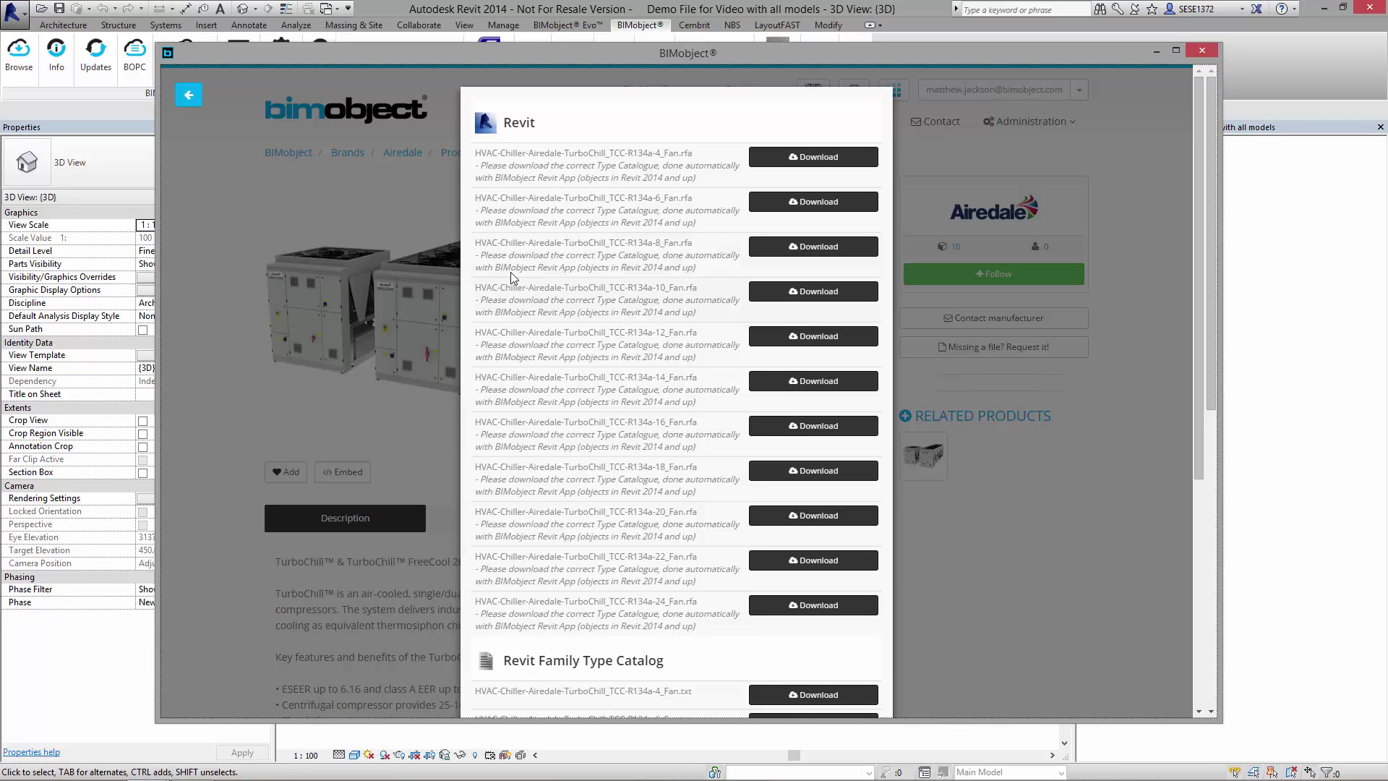
{"action": "left_click_drag", "start_coordinate": [481, 288], "coordinate": [651, 313]}
Step: Download the 10-fan chiller family and enlarge the Specify Type dialog to read full type names
{"action": "left_click", "coordinate": [651, 313]}
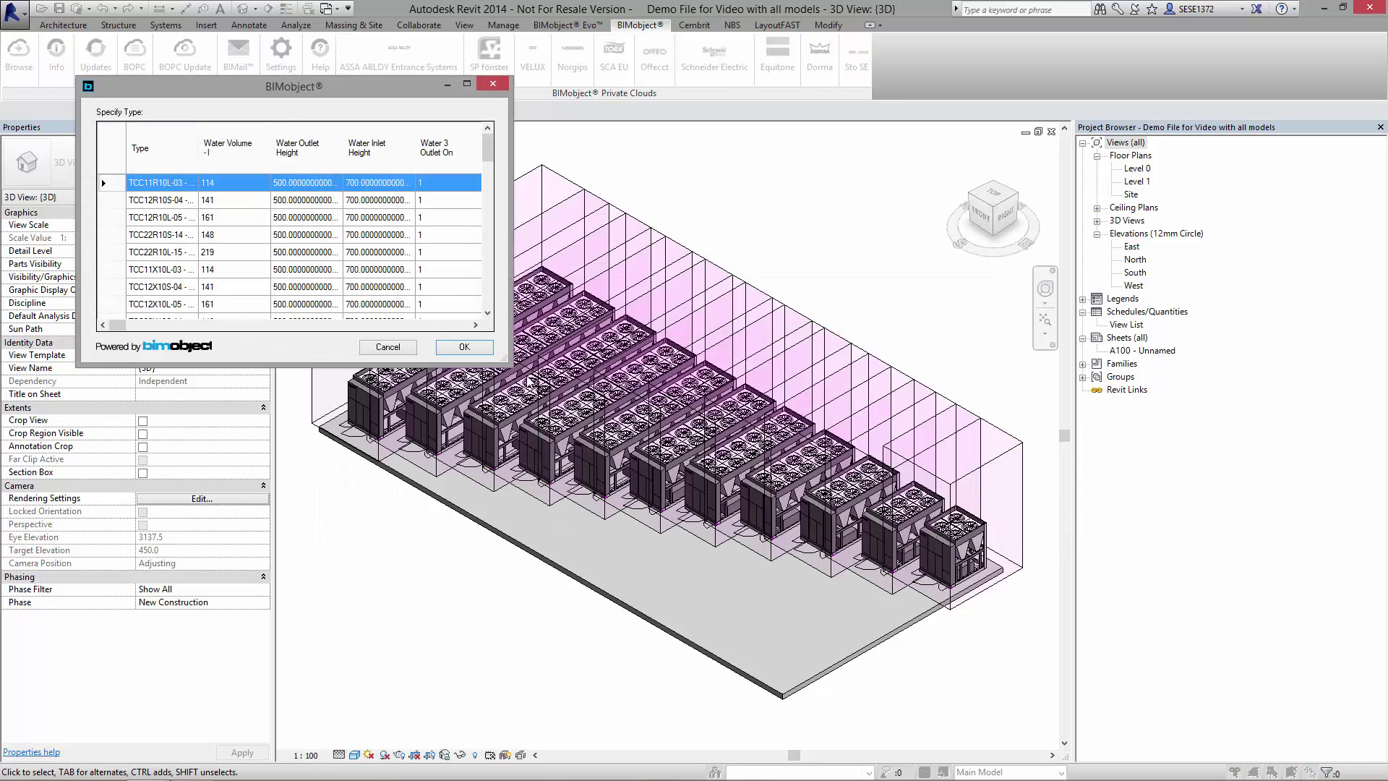
{"action": "left_click_drag", "start_coordinate": [510, 367], "coordinate": [1171, 660]}
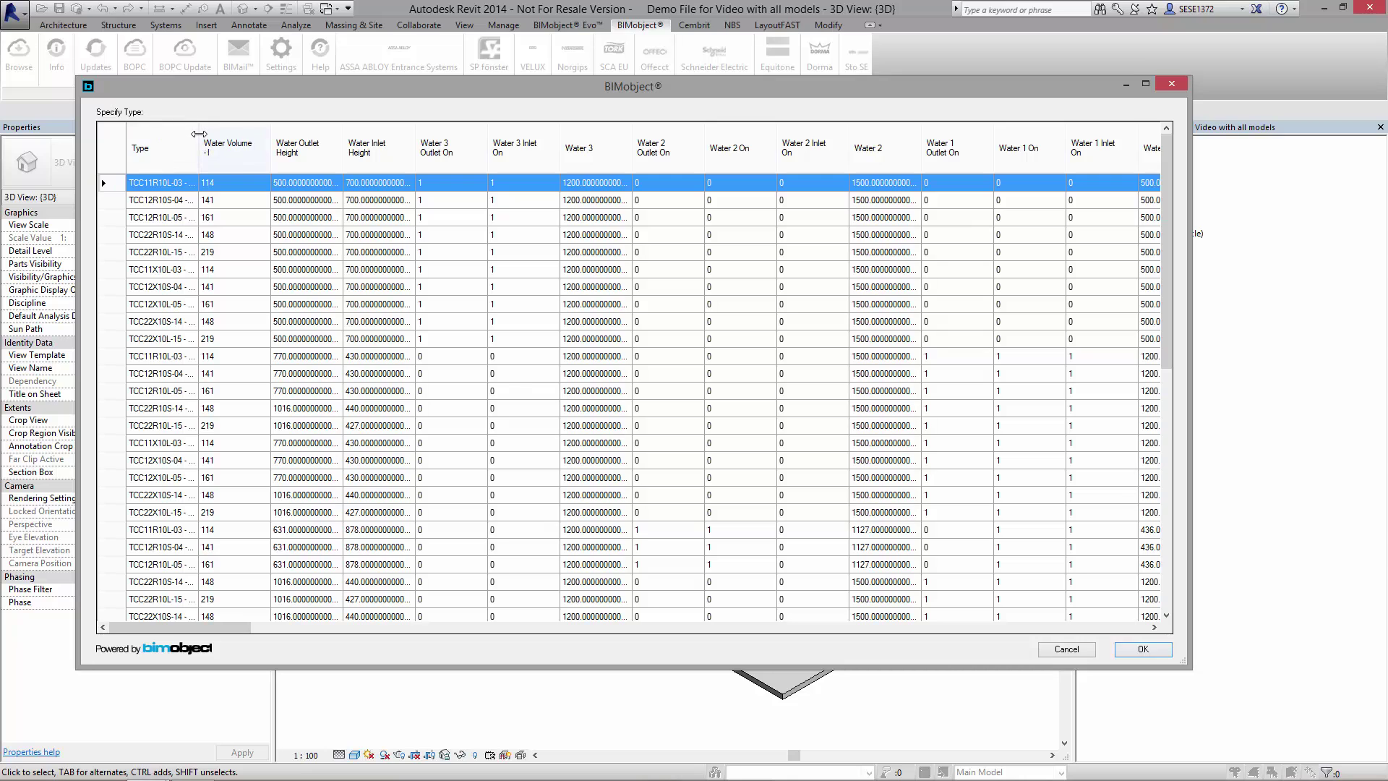
{"action": "left_click_drag", "start_coordinate": [202, 159], "coordinate": [278, 138]}
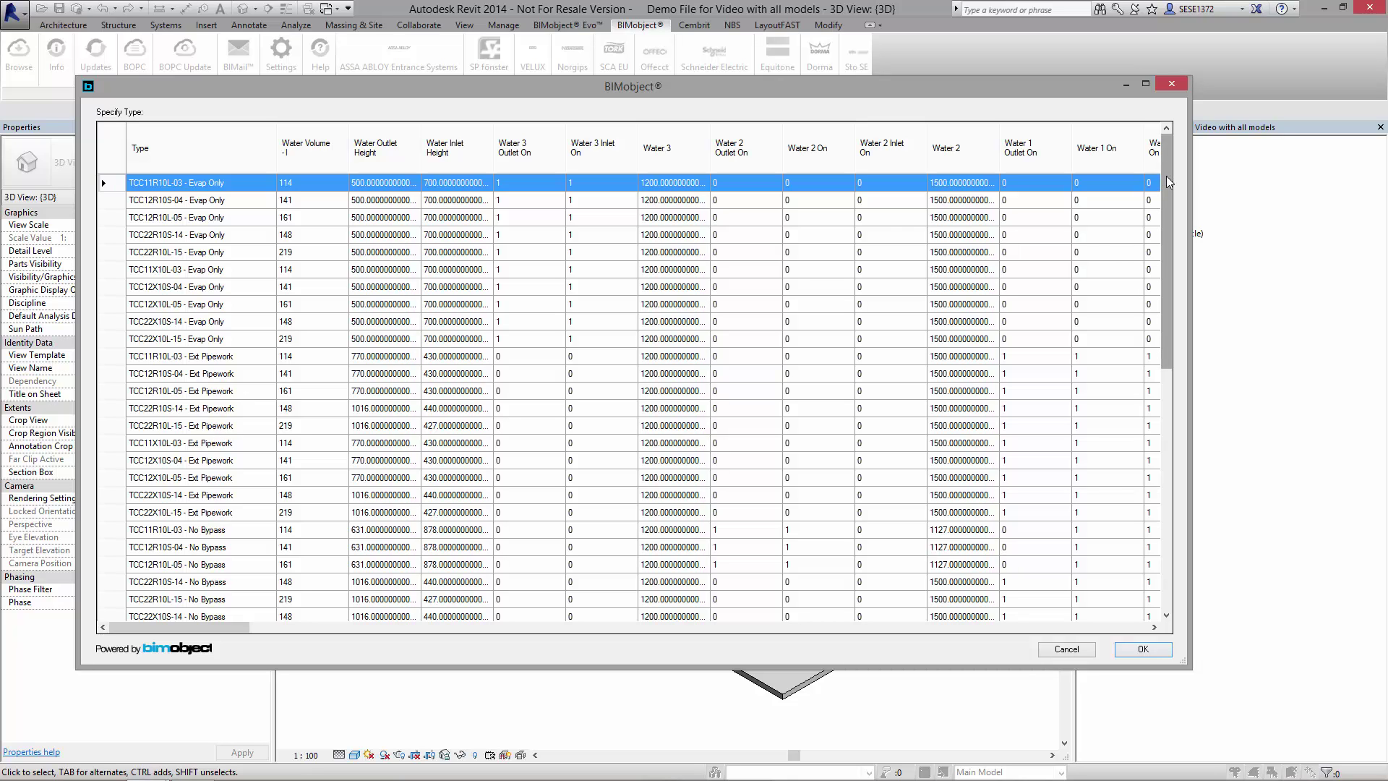
{"action": "scroll", "coordinate": [1167, 182], "scroll_direction": "down", "scroll_amount": 1}
{"action": "scroll", "coordinate": [1167, 182], "scroll_direction": "down", "scroll_amount": 3}
{"action": "scroll", "coordinate": [1167, 183], "scroll_direction": "down", "scroll_amount": 3}
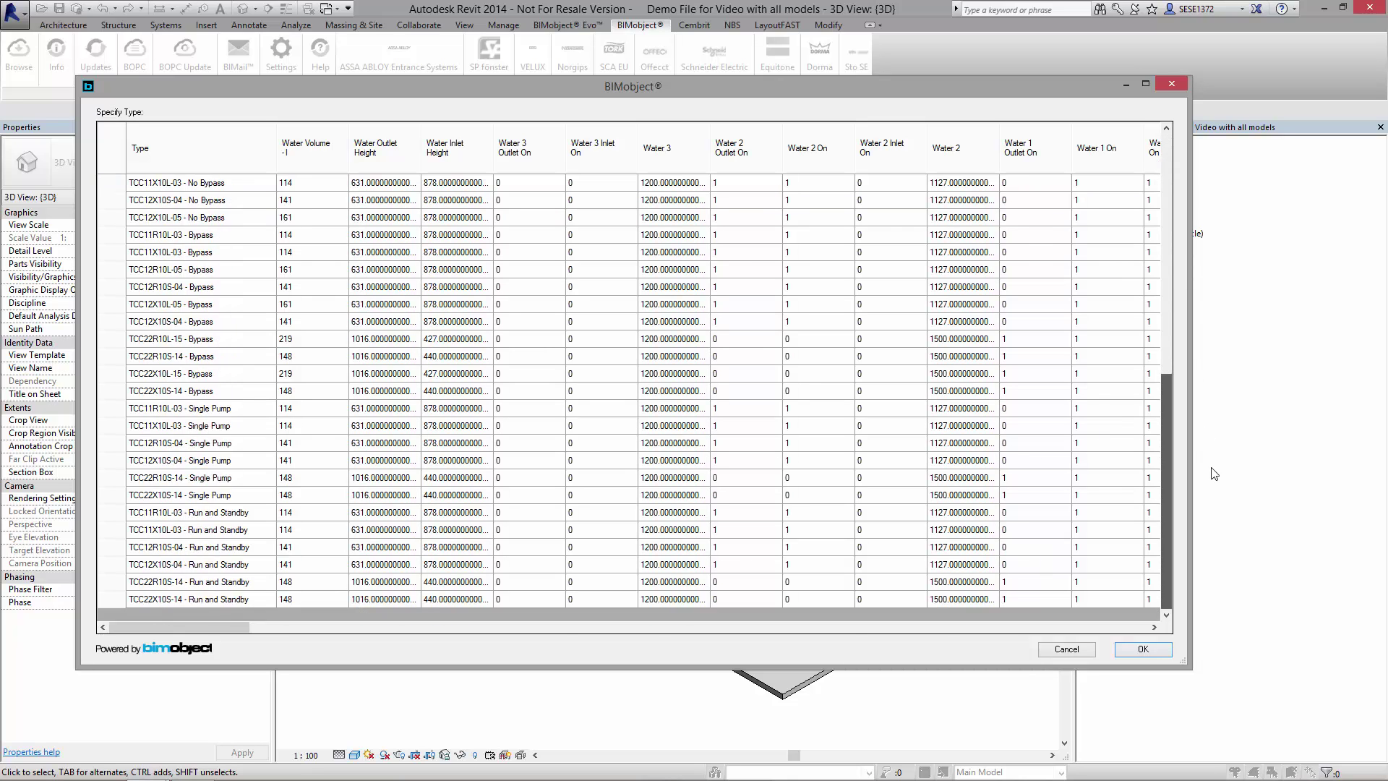
{"action": "scroll", "coordinate": [1166, 189], "scroll_direction": "up", "scroll_amount": 5}
{"action": "scroll", "coordinate": [1166, 188], "scroll_direction": "up", "scroll_amount": 2}
{"action": "mouse_move", "coordinate": [180, 627]}
{"action": "left_mouse_down"}
{"action": "mouse_move", "coordinate": [500, 612]}
{"action": "mouse_move", "coordinate": [772, 640]}
{"action": "left_mouse_up"}
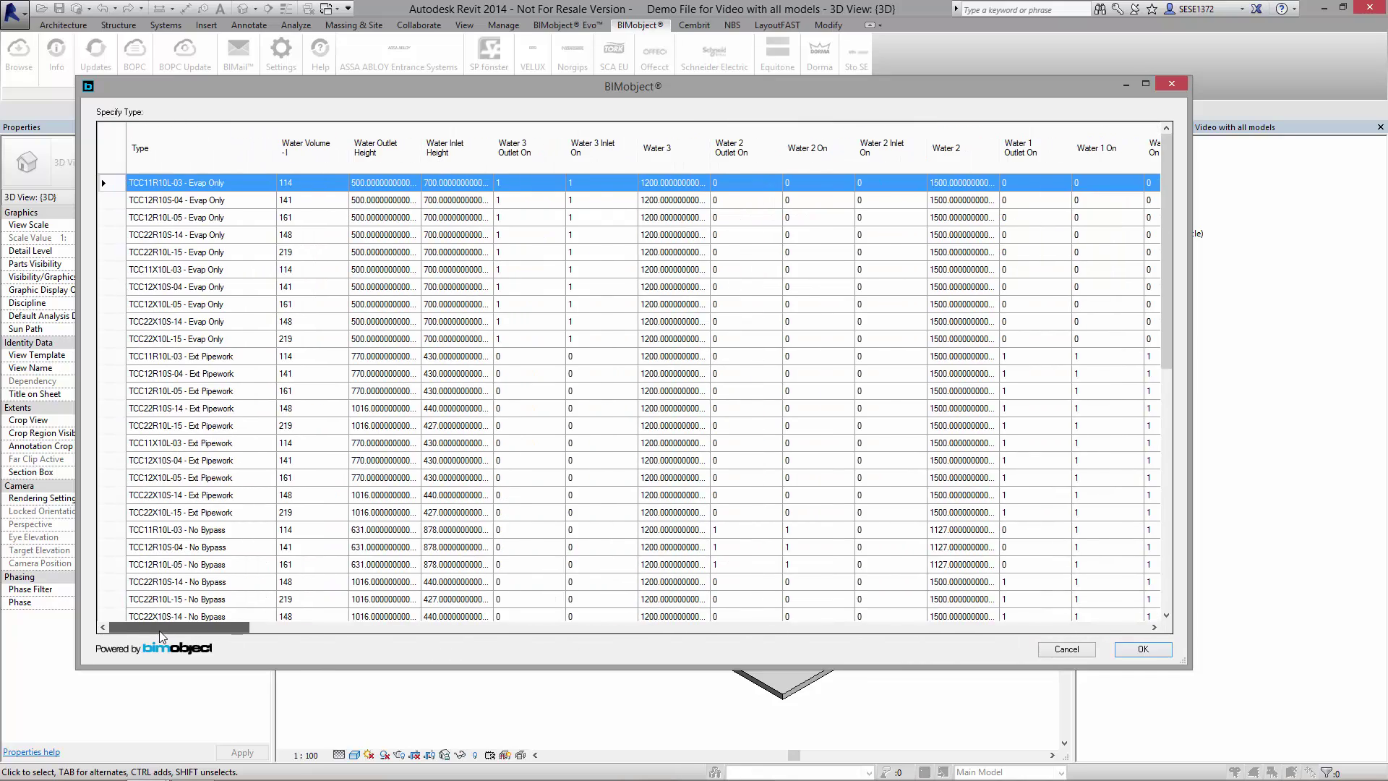
{"action": "left_click_drag", "start_coordinate": [772, 639], "coordinate": [158, 637]}
Step: Select the TCC11X10L-03 Evap Only, TCC22R10S-14 Evap Only and TCC22R10L-15 Ext Pipework types
{"action": "left_click", "coordinate": [209, 270]}
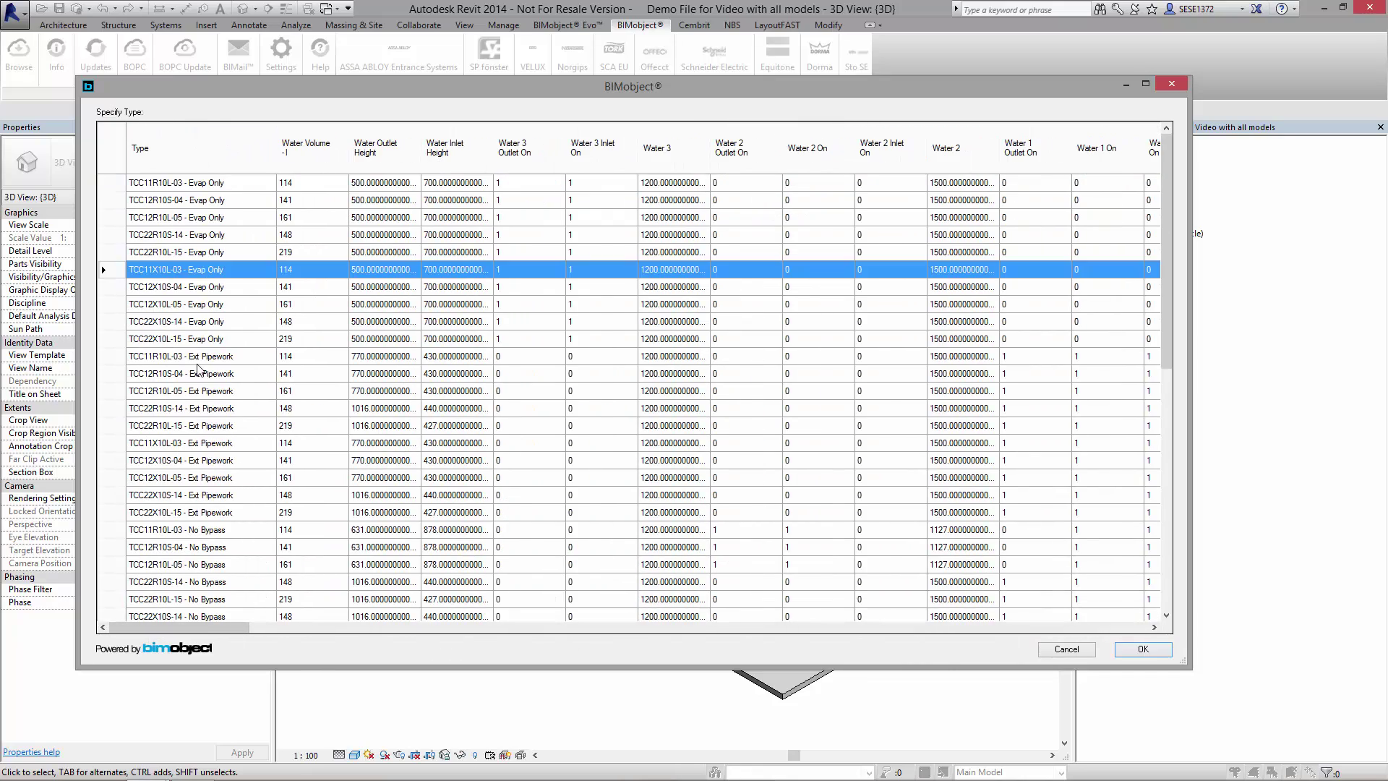
{"action": "left_click", "coordinate": [214, 397], "text": "shift"}
{"action": "key", "text": "Up"}
{"action": "key", "text": "Up"}
{"action": "key", "text": "Up"}
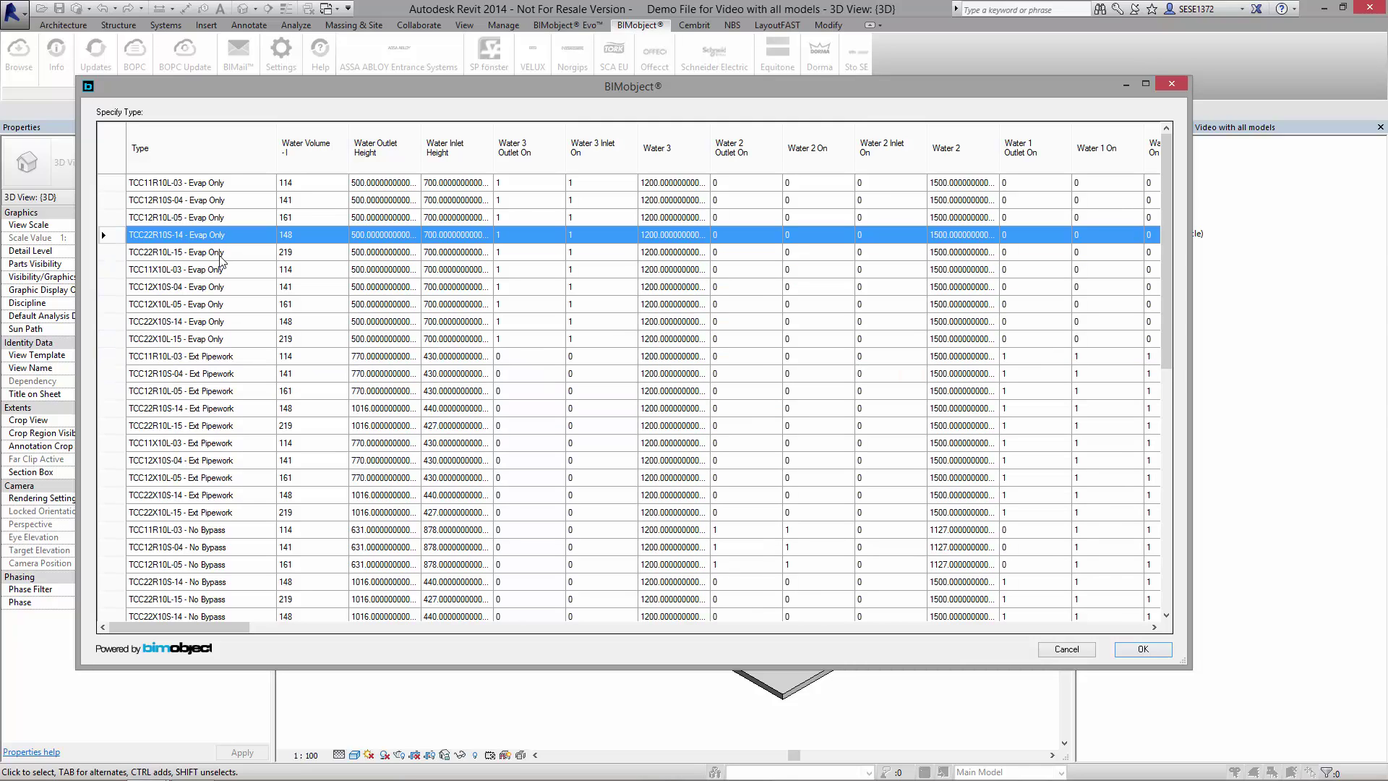
{"action": "left_click", "coordinate": [213, 428], "text": "ctrl"}
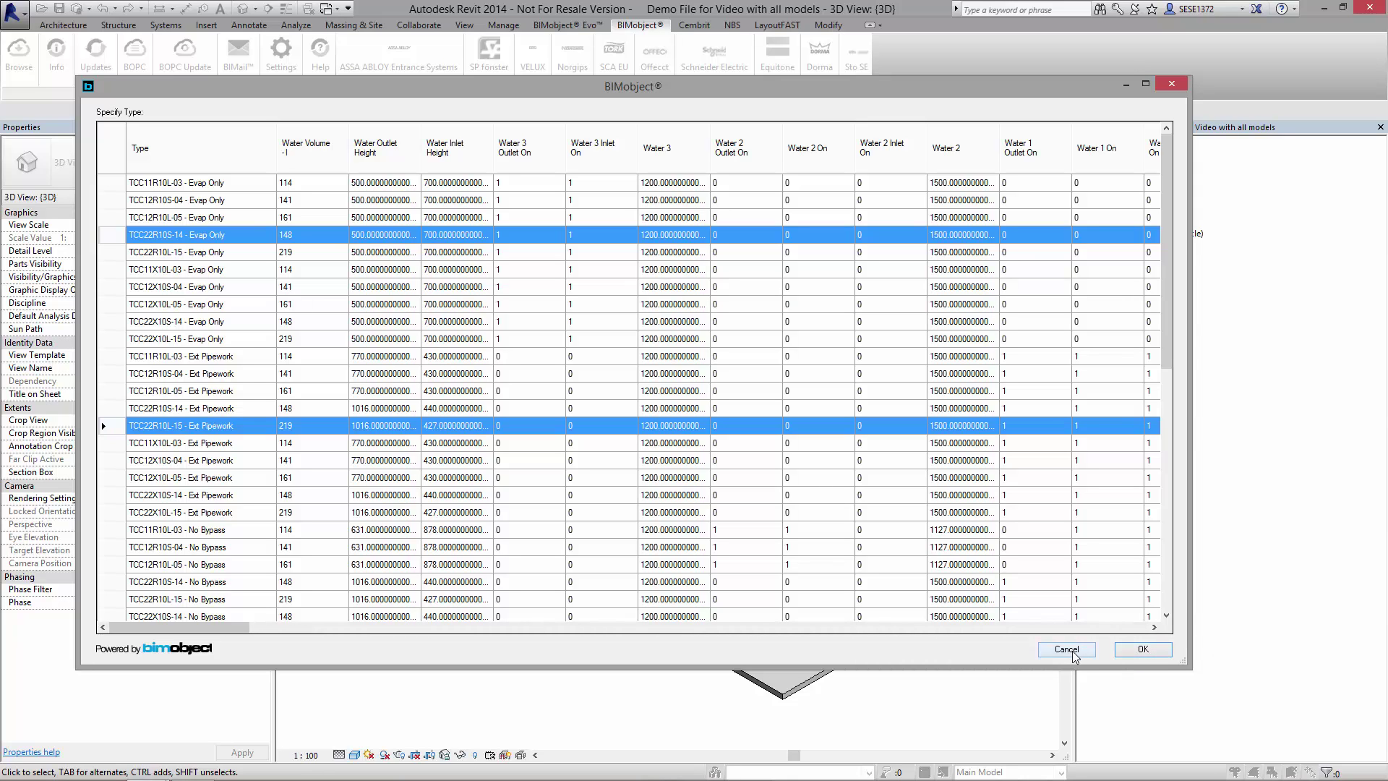
{"action": "left_click", "coordinate": [1067, 649]}
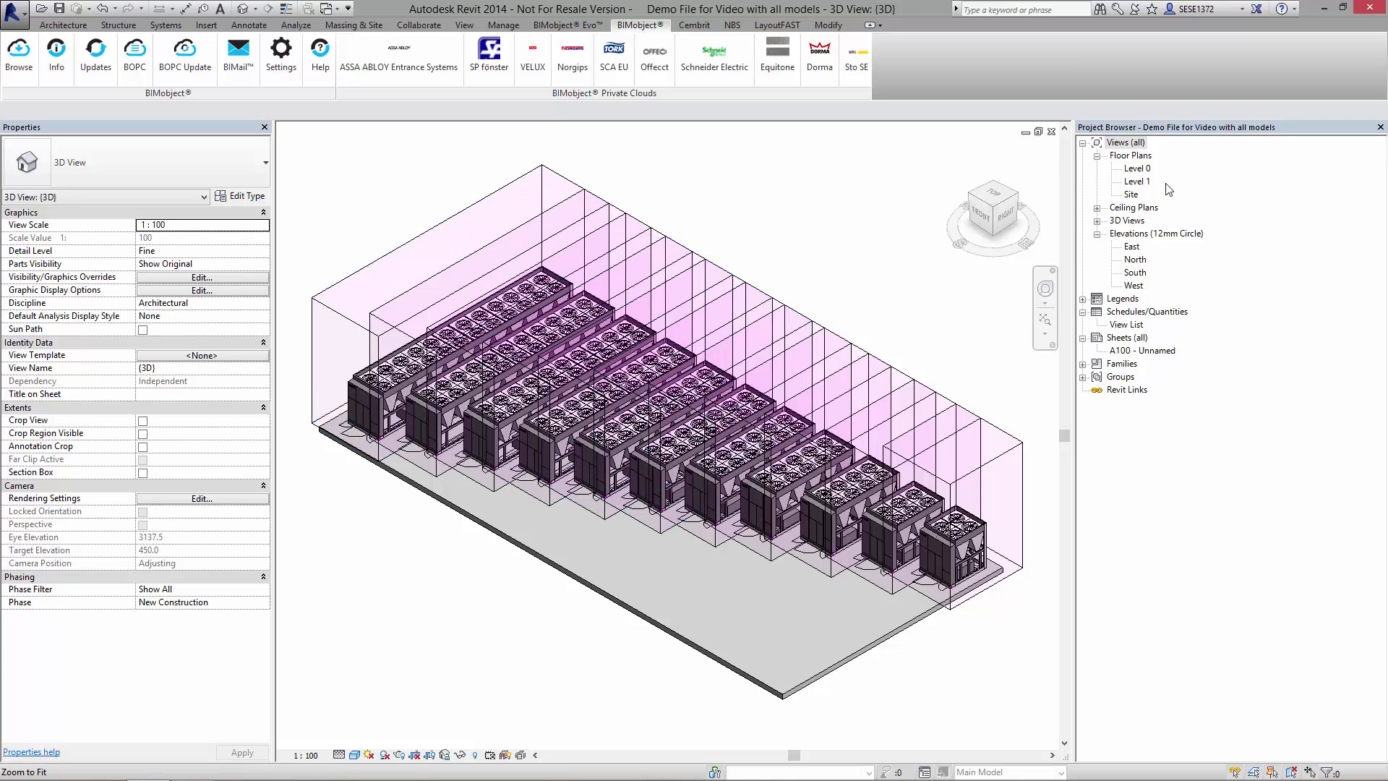
Step: Show the Level 0 floor plan of the chiller rows and select one chiller
{"action": "double_click", "coordinate": [1137, 168]}
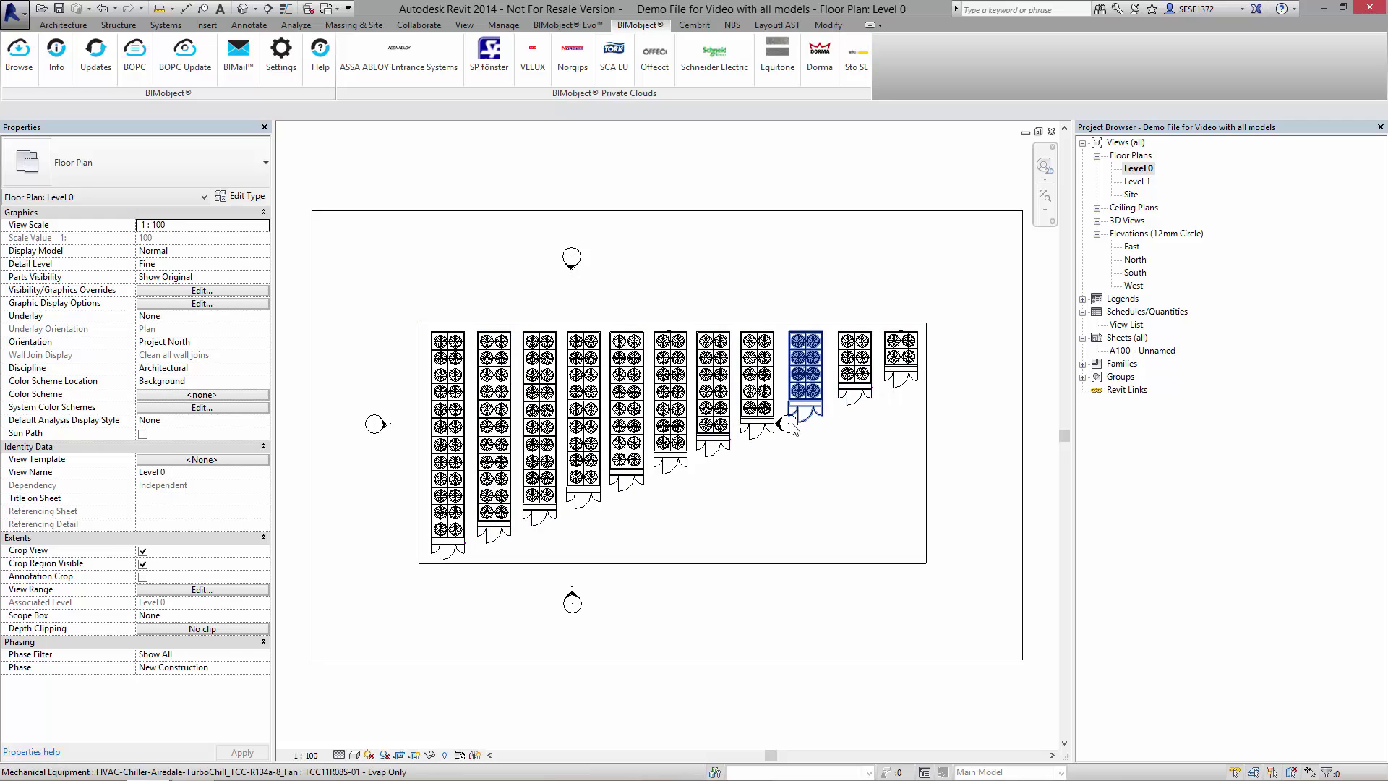
{"action": "scroll", "coordinate": [933, 381], "scroll_direction": "up", "scroll_amount": 2}
{"action": "scroll", "coordinate": [922, 374], "scroll_direction": "up", "scroll_amount": 3}
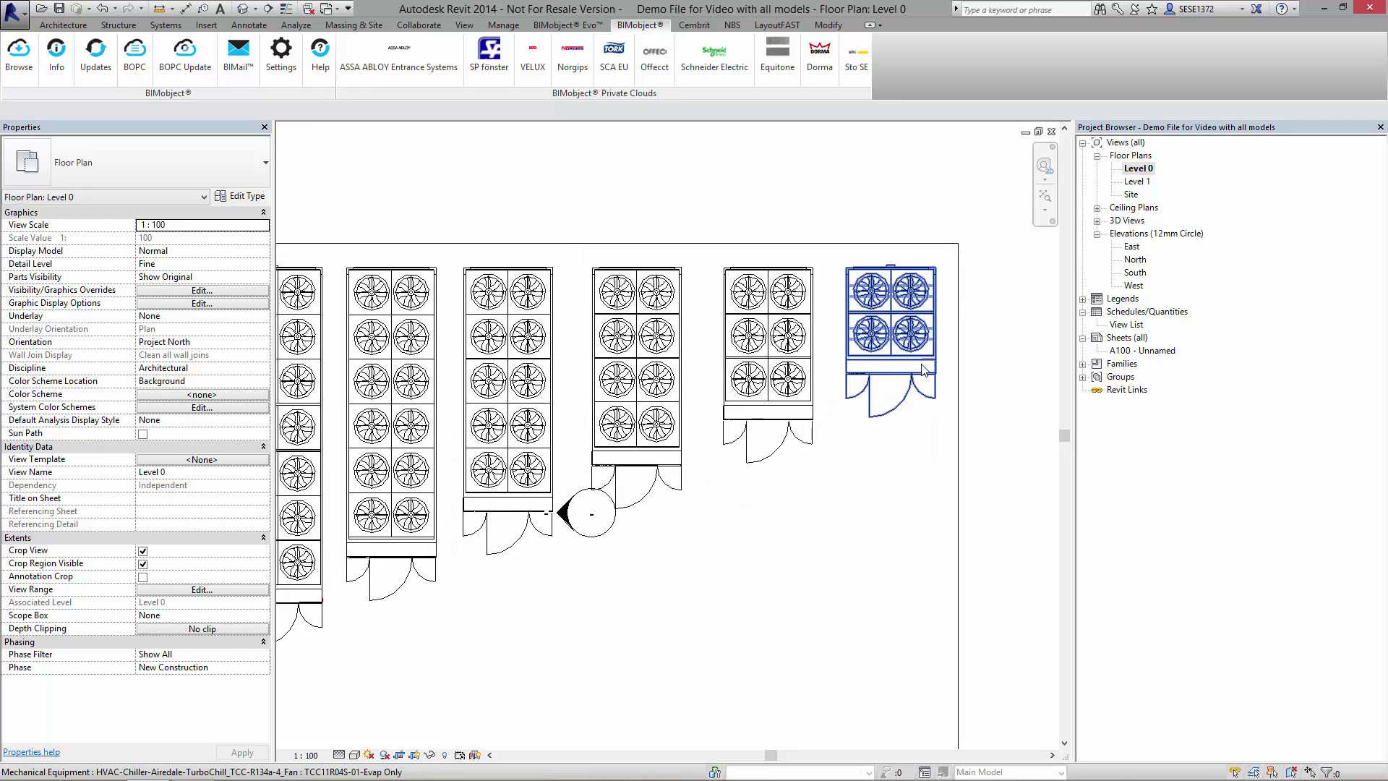
{"action": "scroll", "coordinate": [923, 374], "scroll_direction": "up", "scroll_amount": 3}
{"action": "scroll", "coordinate": [795, 389], "scroll_direction": "down", "scroll_amount": 1}
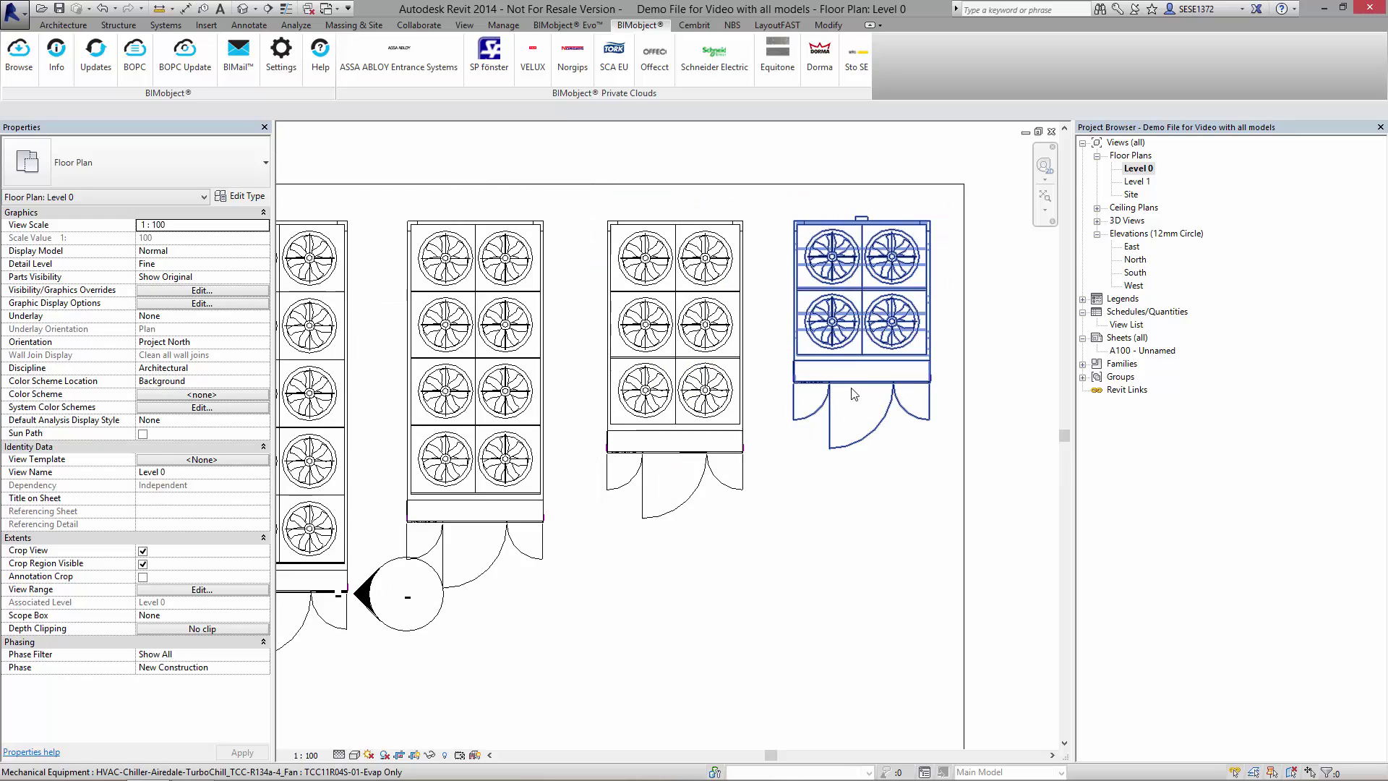
{"action": "scroll", "coordinate": [776, 434], "scroll_direction": "down", "scroll_amount": 3}
{"action": "scroll", "coordinate": [759, 467], "scroll_direction": "down", "scroll_amount": 2}
{"action": "scroll", "coordinate": [755, 473], "scroll_direction": "up", "scroll_amount": 2}
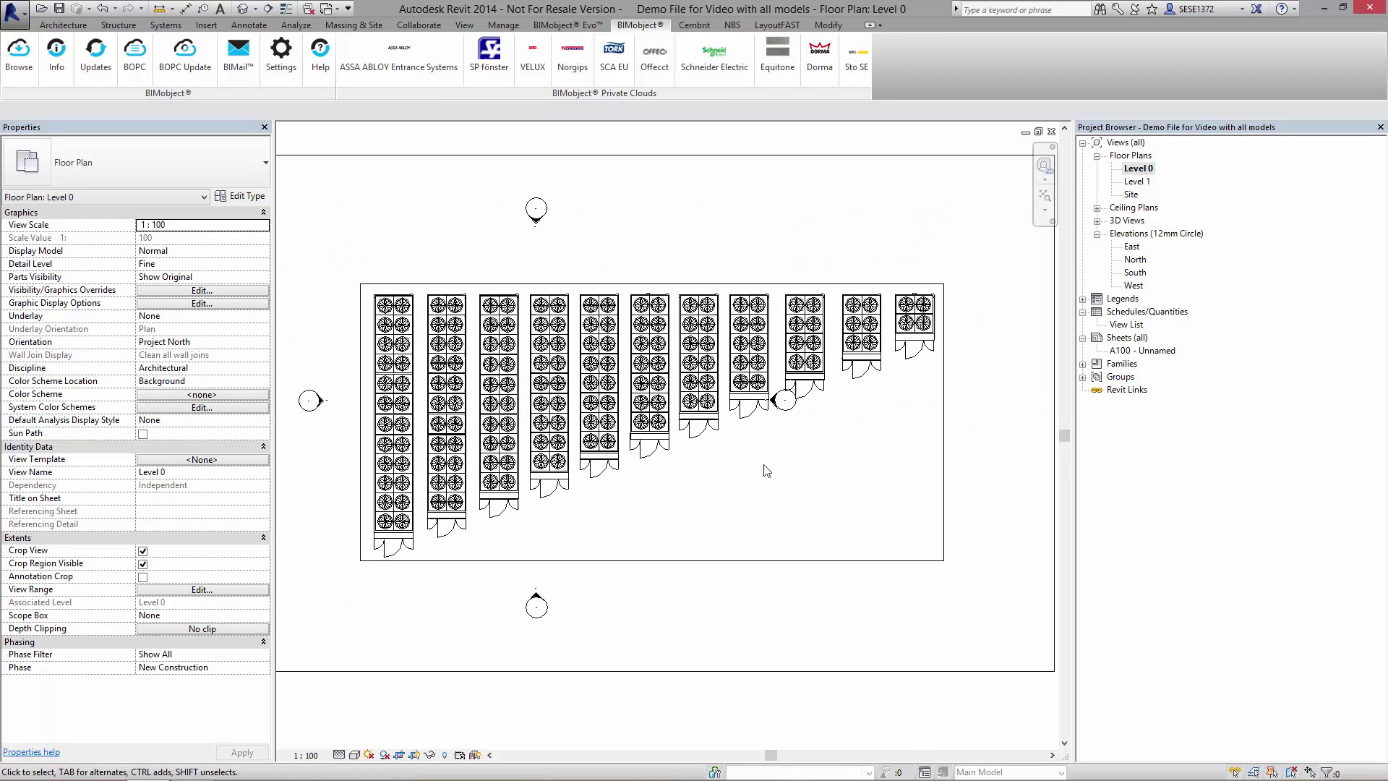
{"action": "left_click", "coordinate": [651, 439]}
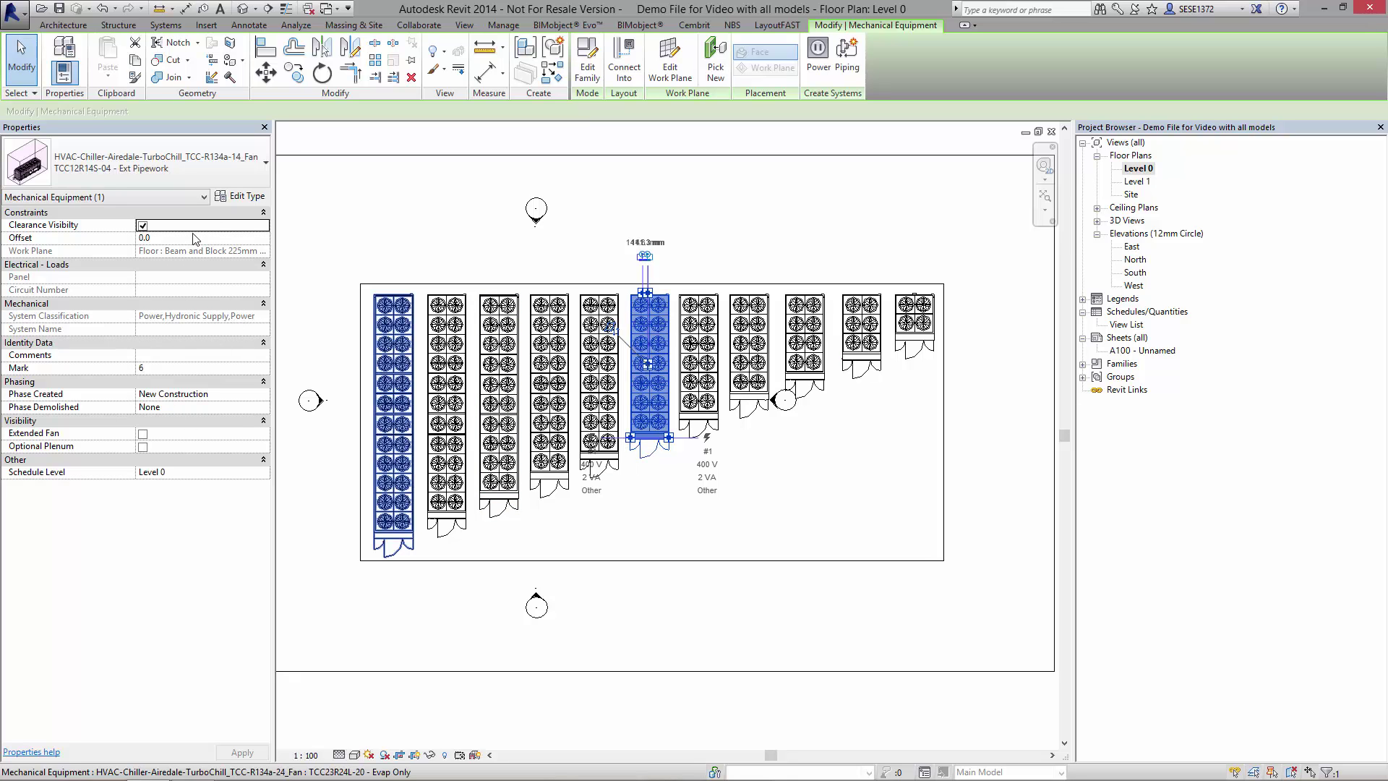
Step: Review the selected chiller's type parameters, including edition number 1, in Type Properties
{"action": "left_click", "coordinate": [246, 196]}
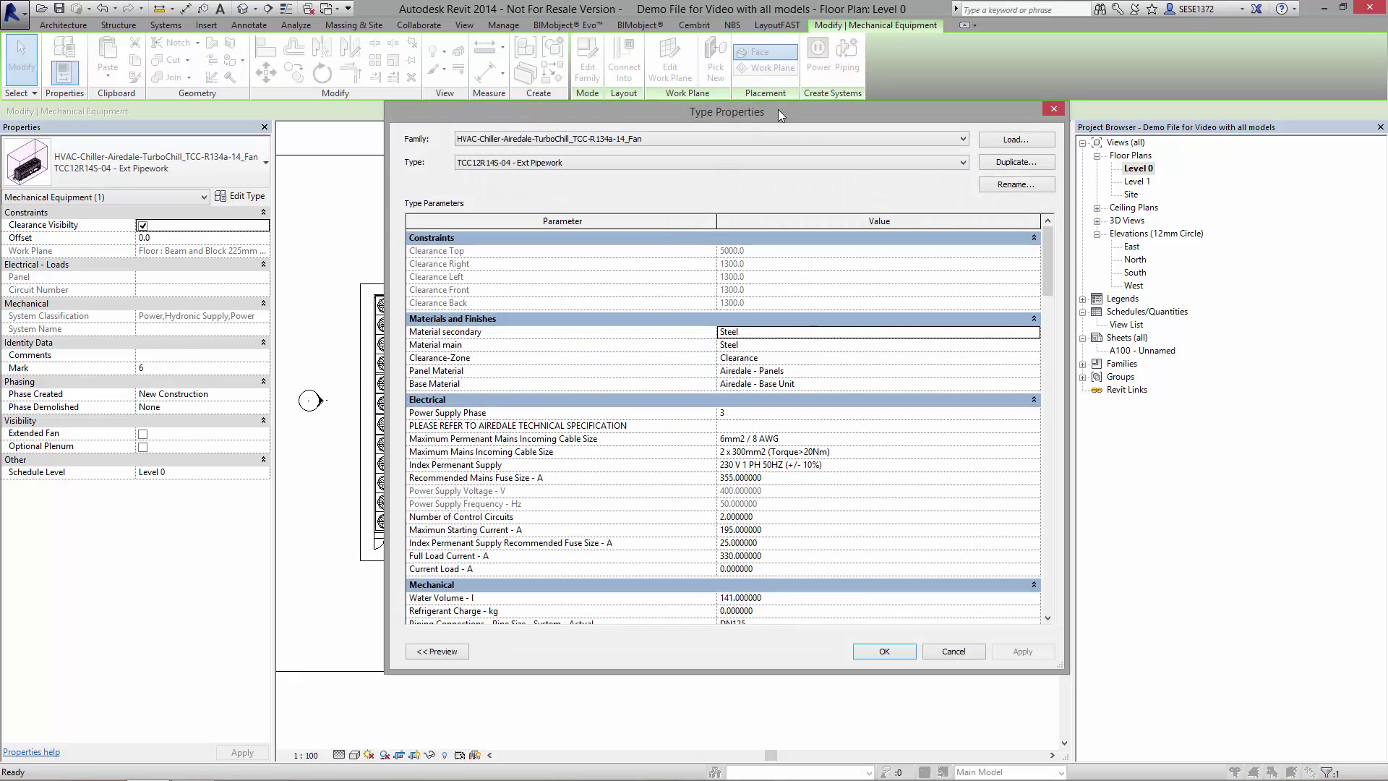
{"action": "left_click_drag", "start_coordinate": [819, 127], "coordinate": [771, 101]}
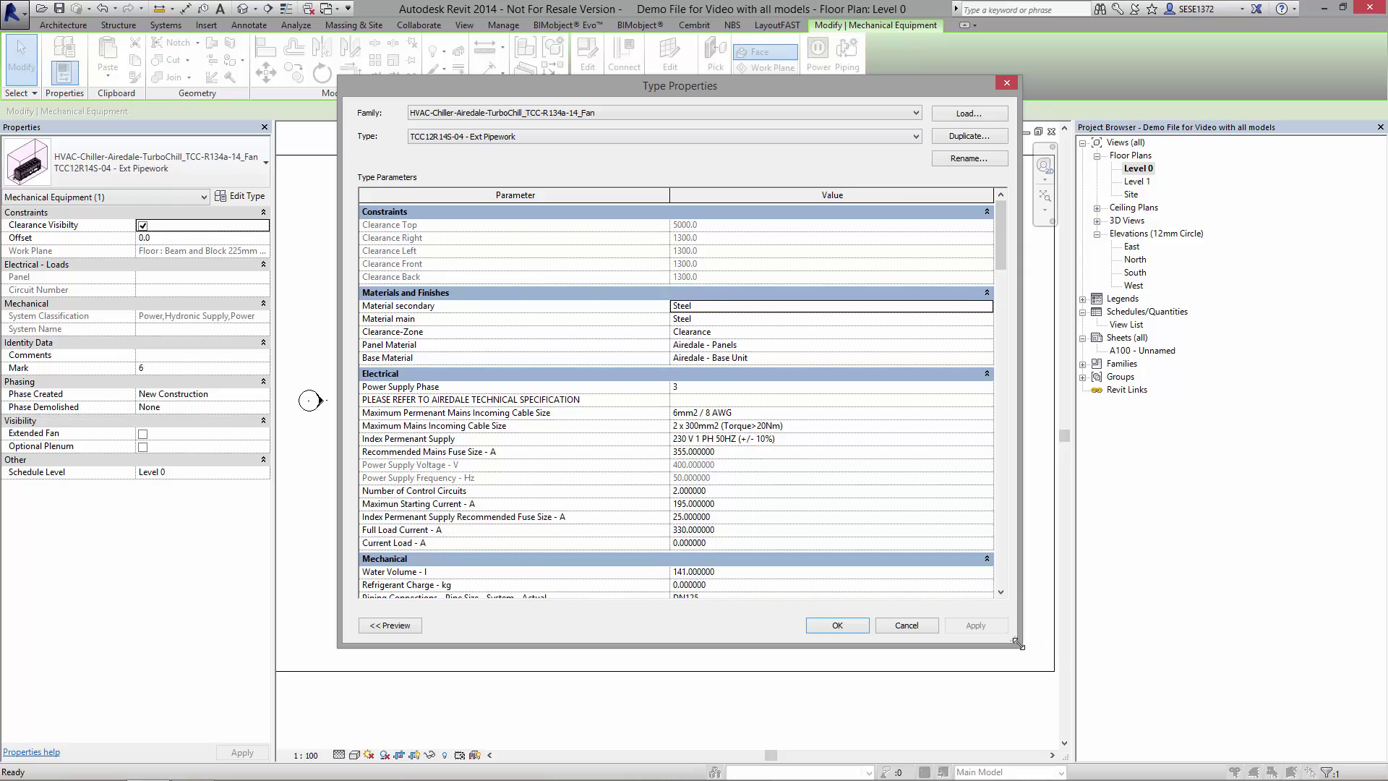
{"action": "left_click_drag", "start_coordinate": [1018, 643], "coordinate": [1140, 729]}
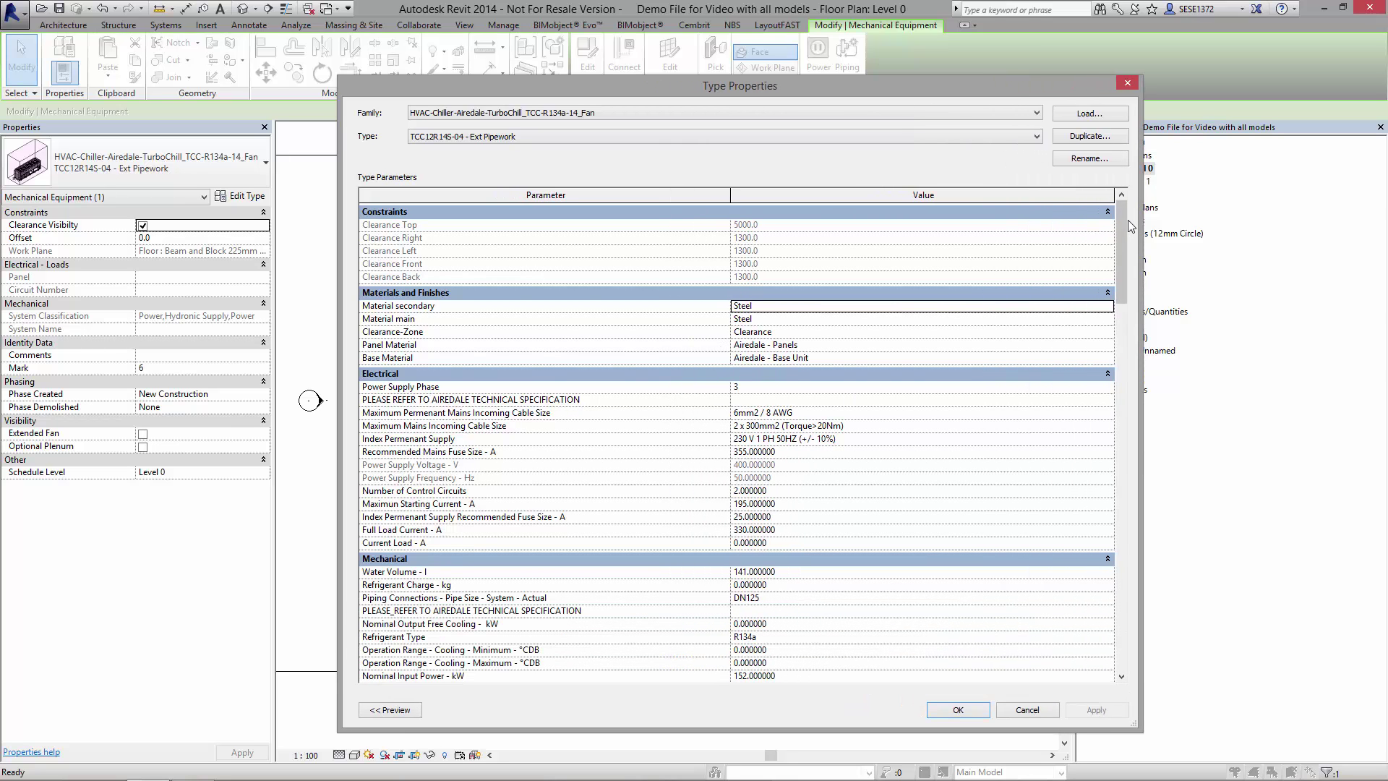
{"action": "left_click_drag", "start_coordinate": [1129, 224], "coordinate": [1138, 448]}
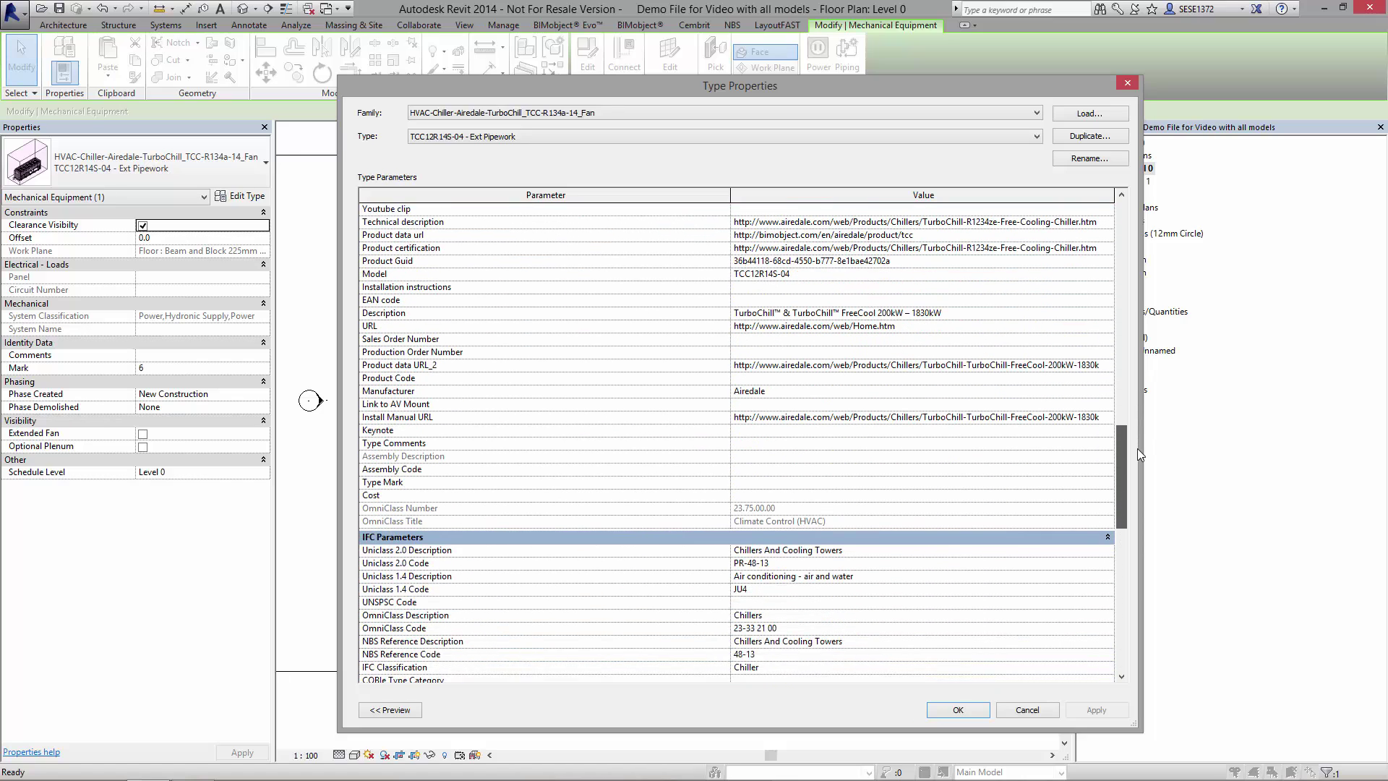
{"action": "left_click_drag", "start_coordinate": [1138, 449], "coordinate": [1140, 634]}
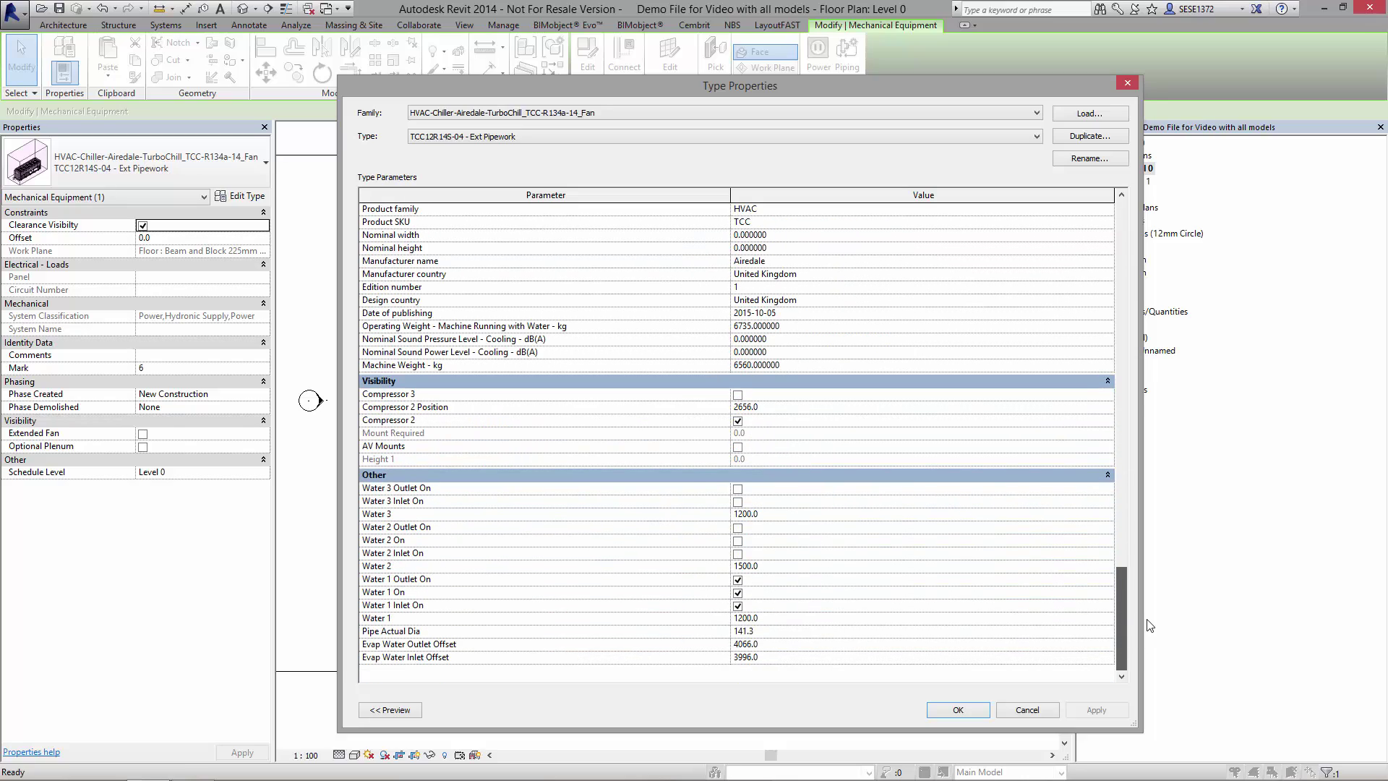
{"action": "left_click_drag", "start_coordinate": [1140, 638], "coordinate": [1129, 210]}
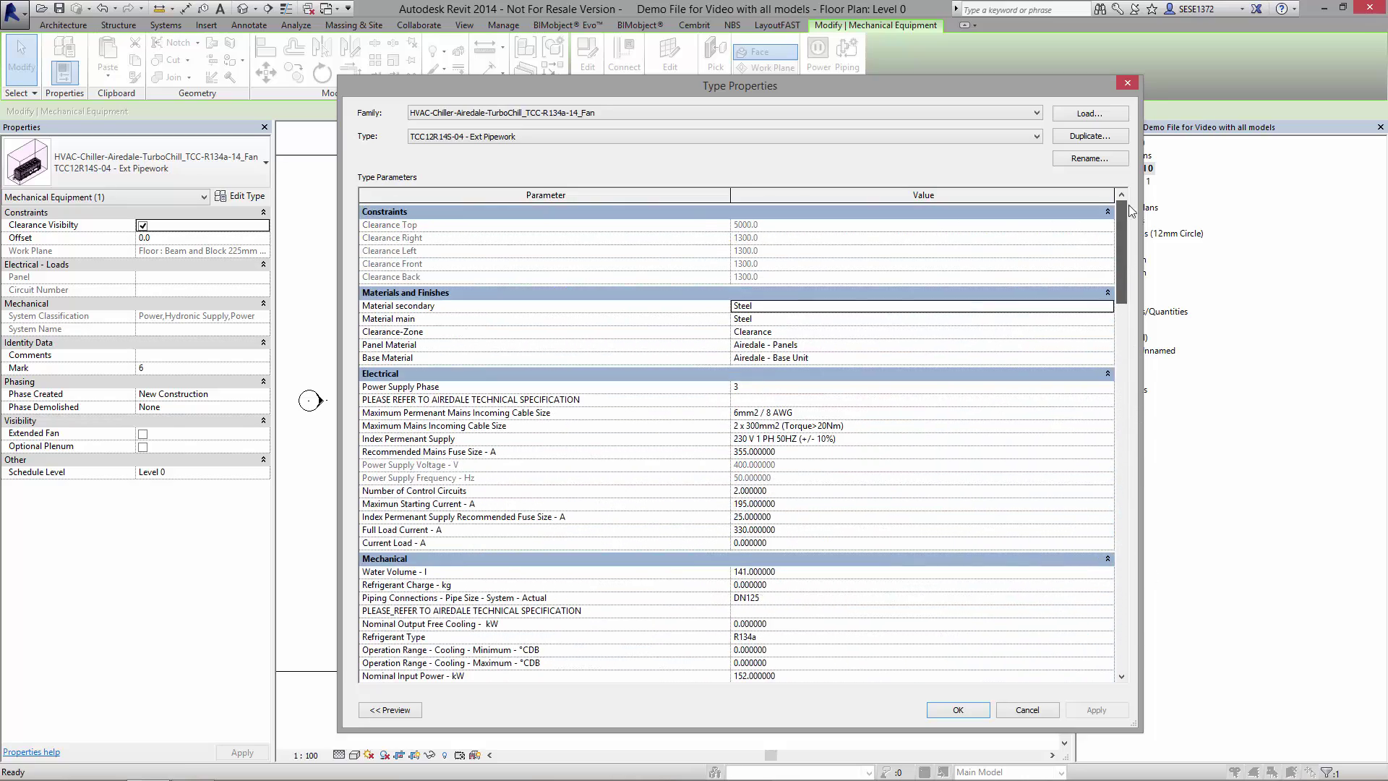
{"action": "left_click", "coordinate": [1128, 82]}
Step: Clear the selection and list the open views to switch to the apartment building's 3D view
{"action": "left_click", "coordinate": [654, 196]}
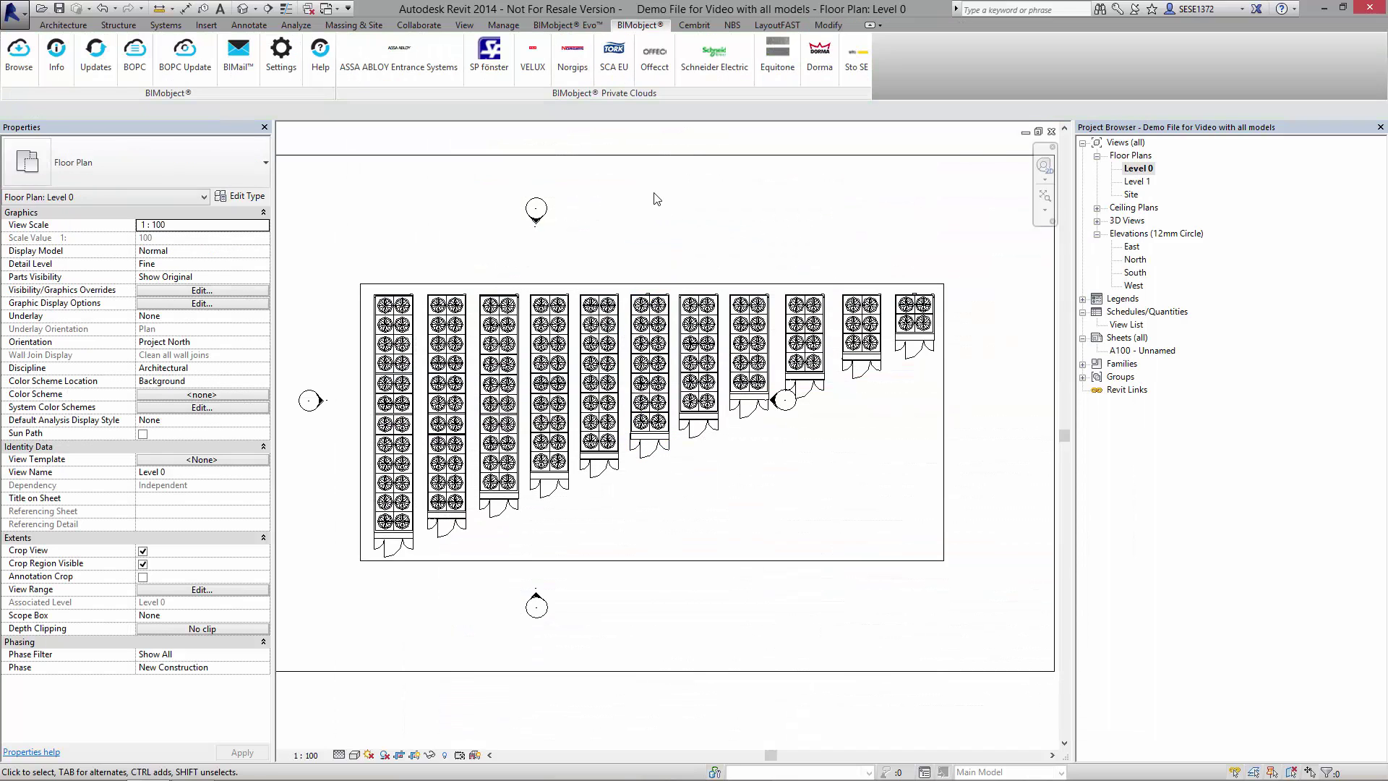
{"action": "left_click", "coordinate": [325, 8]}
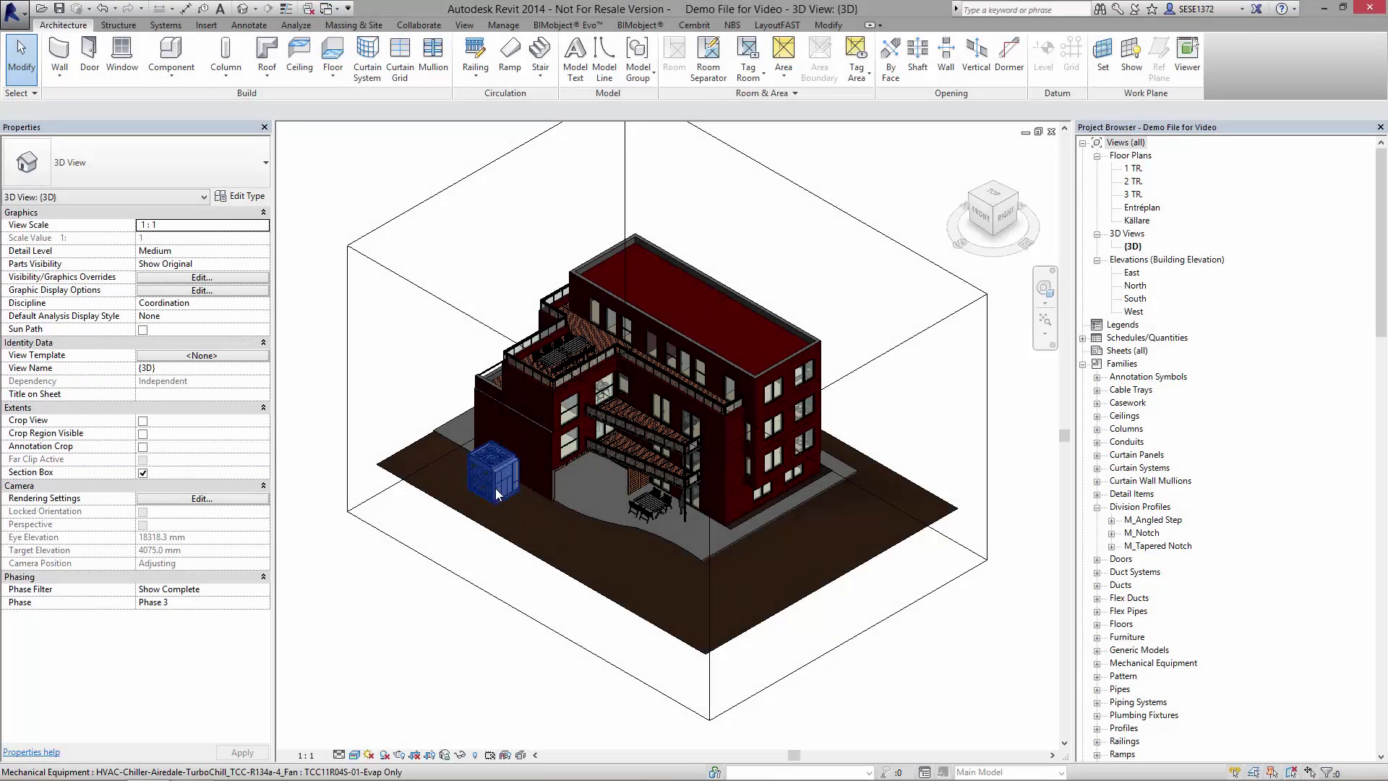
Step: Set Phase Created to Phase 3 for the chiller beside the building and reselect it
{"action": "left_click", "coordinate": [498, 493]}
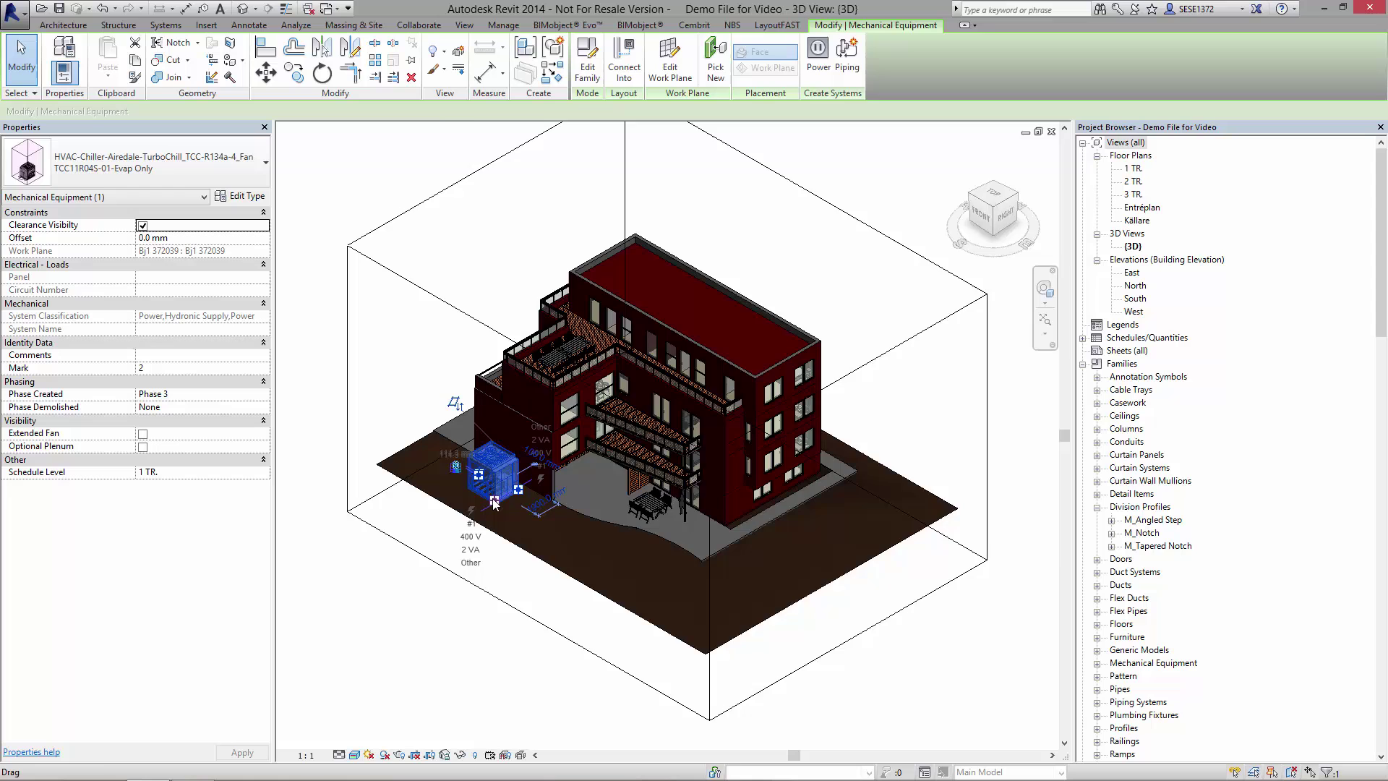
{"action": "scroll", "coordinate": [410, 443], "scroll_direction": "up", "scroll_amount": 3}
{"action": "scroll", "coordinate": [377, 421], "scroll_direction": "up", "scroll_amount": 3}
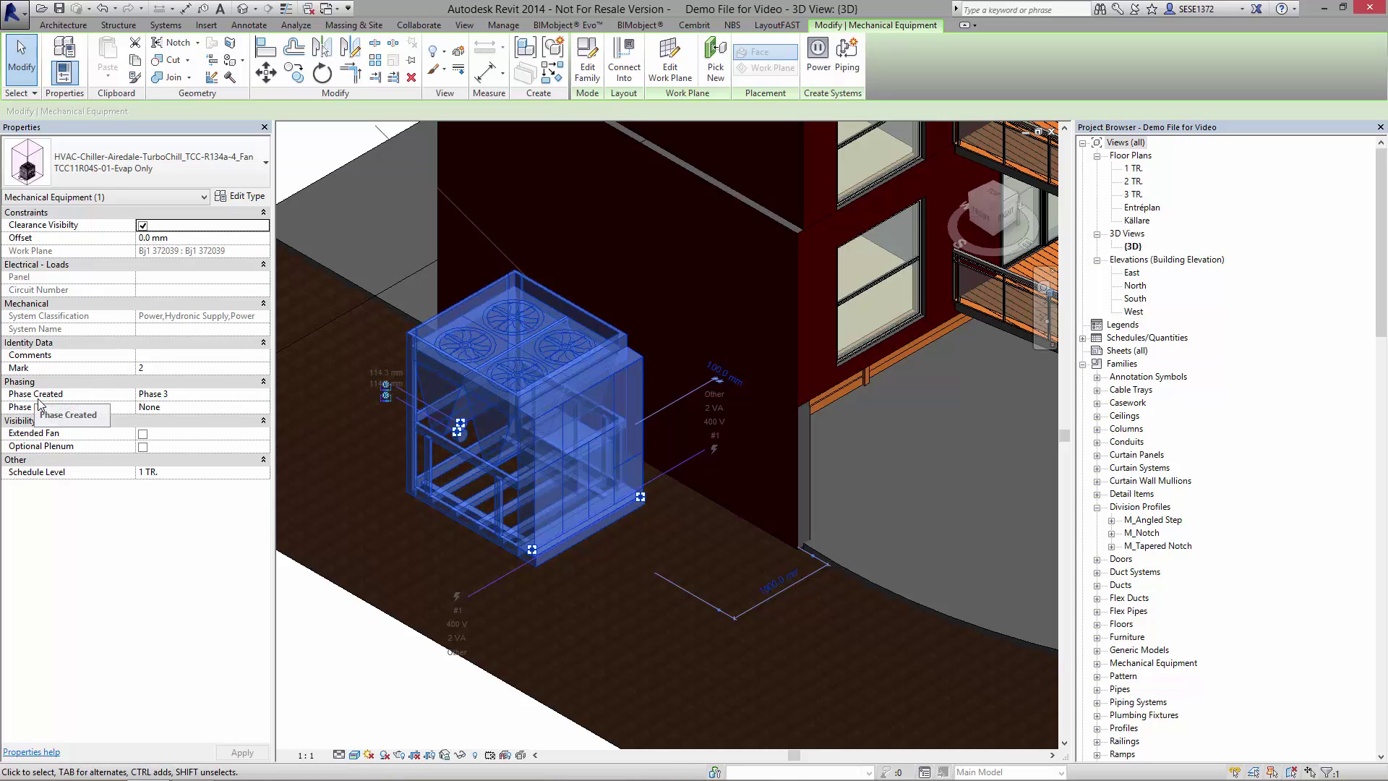
{"action": "left_click", "coordinate": [263, 395]}
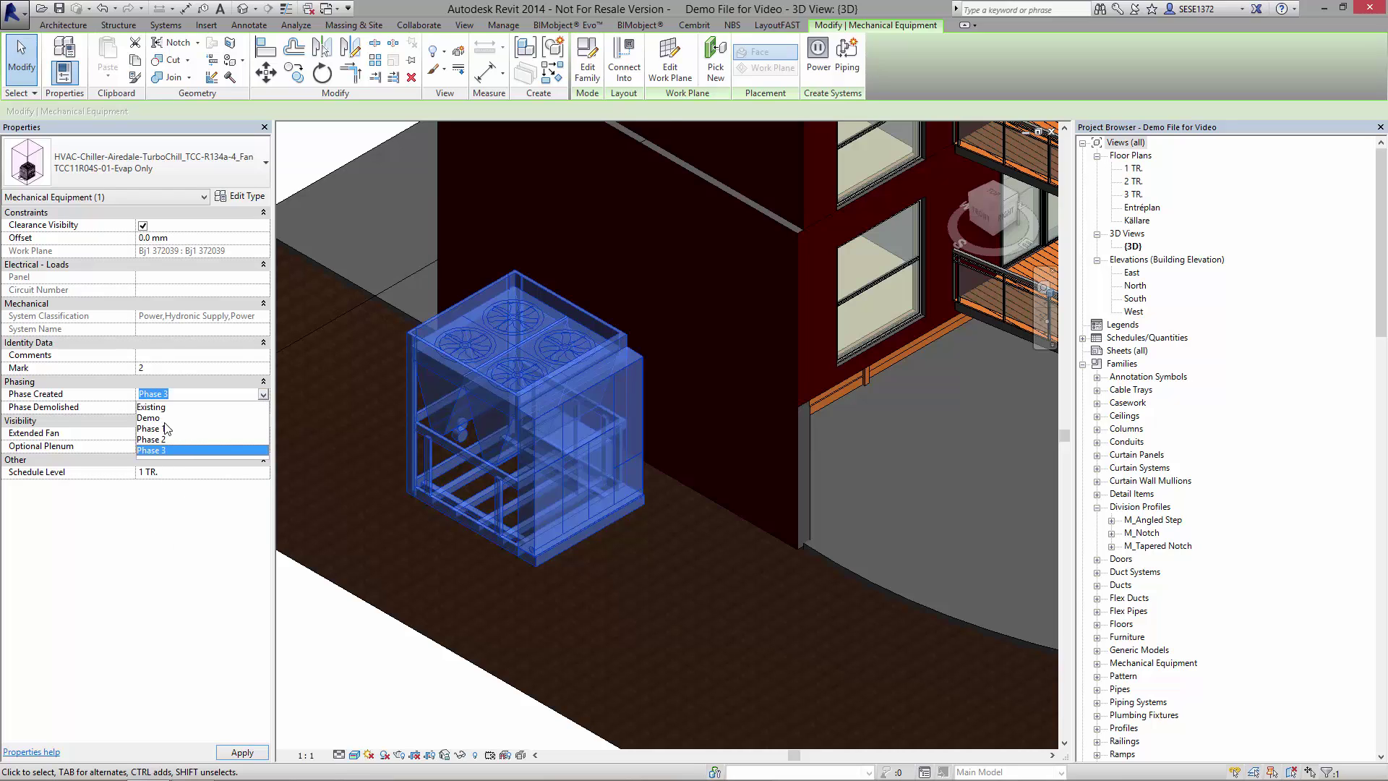
{"action": "left_click", "coordinate": [170, 448]}
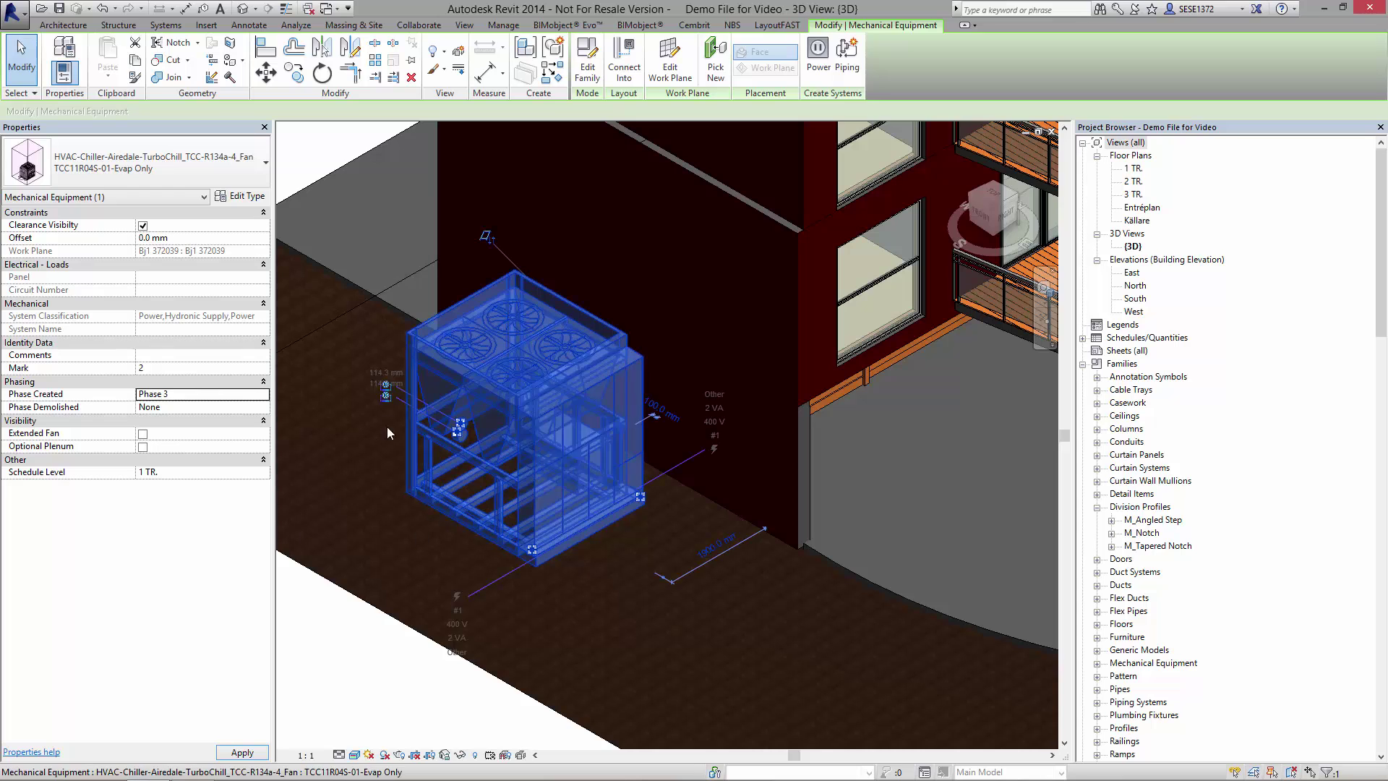
{"action": "scroll", "coordinate": [478, 489], "scroll_direction": "down", "scroll_amount": 3}
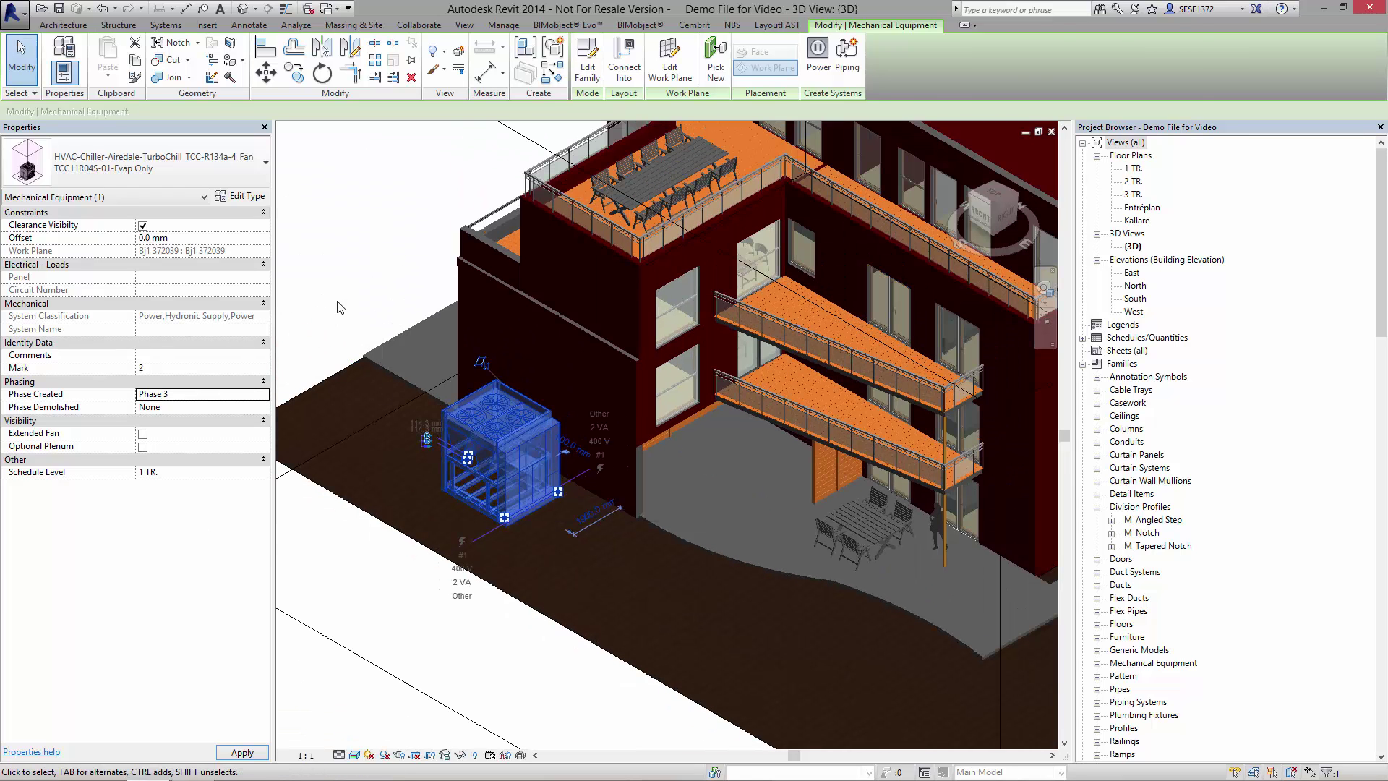
{"action": "key", "text": "Escape"}
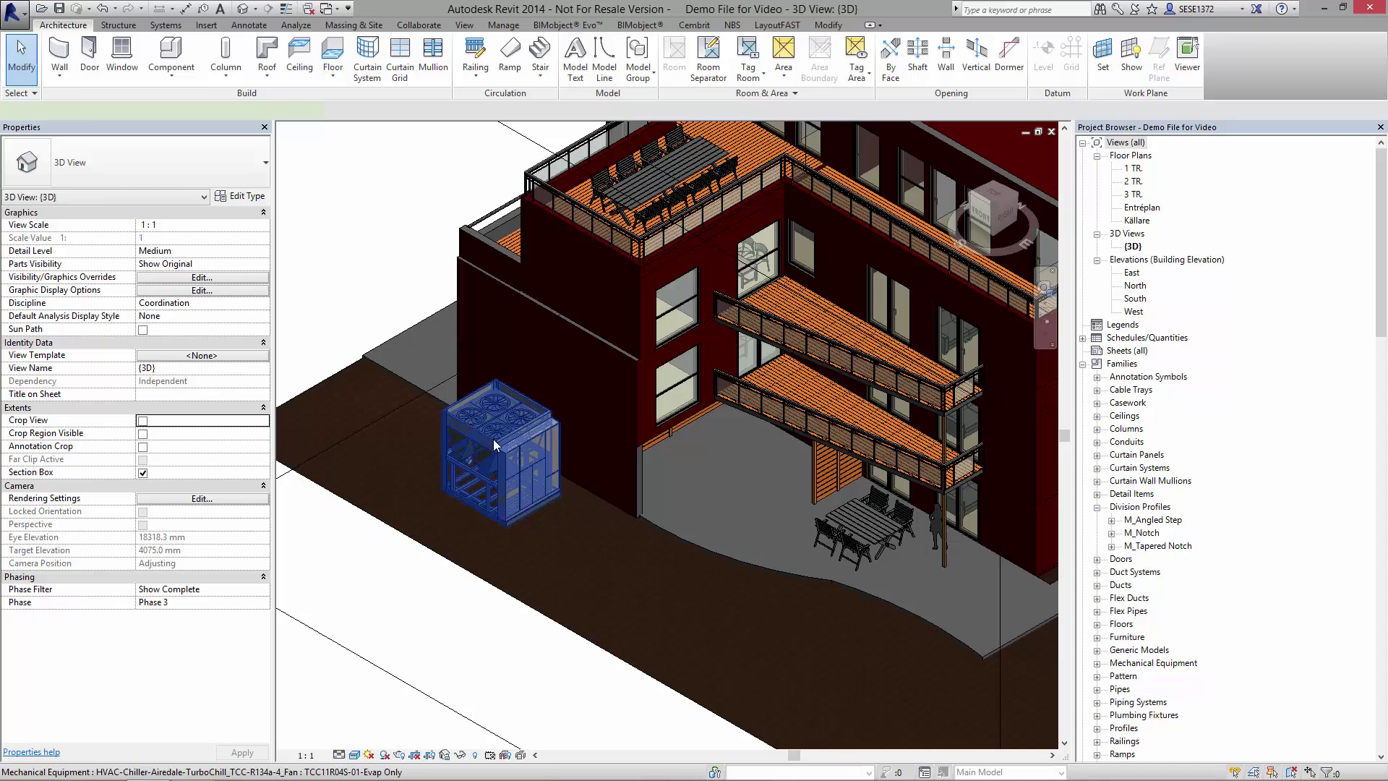
{"action": "left_click", "coordinate": [494, 439]}
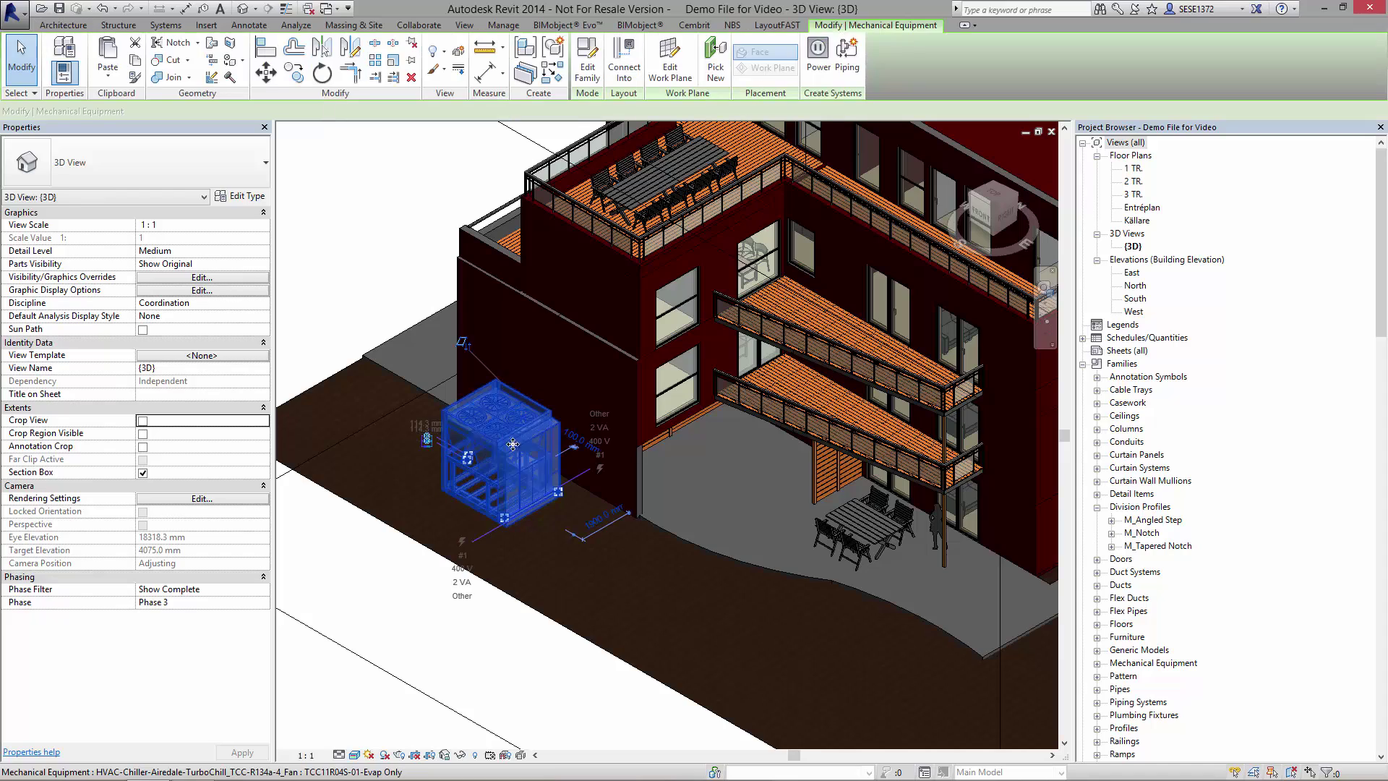
{"action": "left_click", "coordinate": [248, 196]}
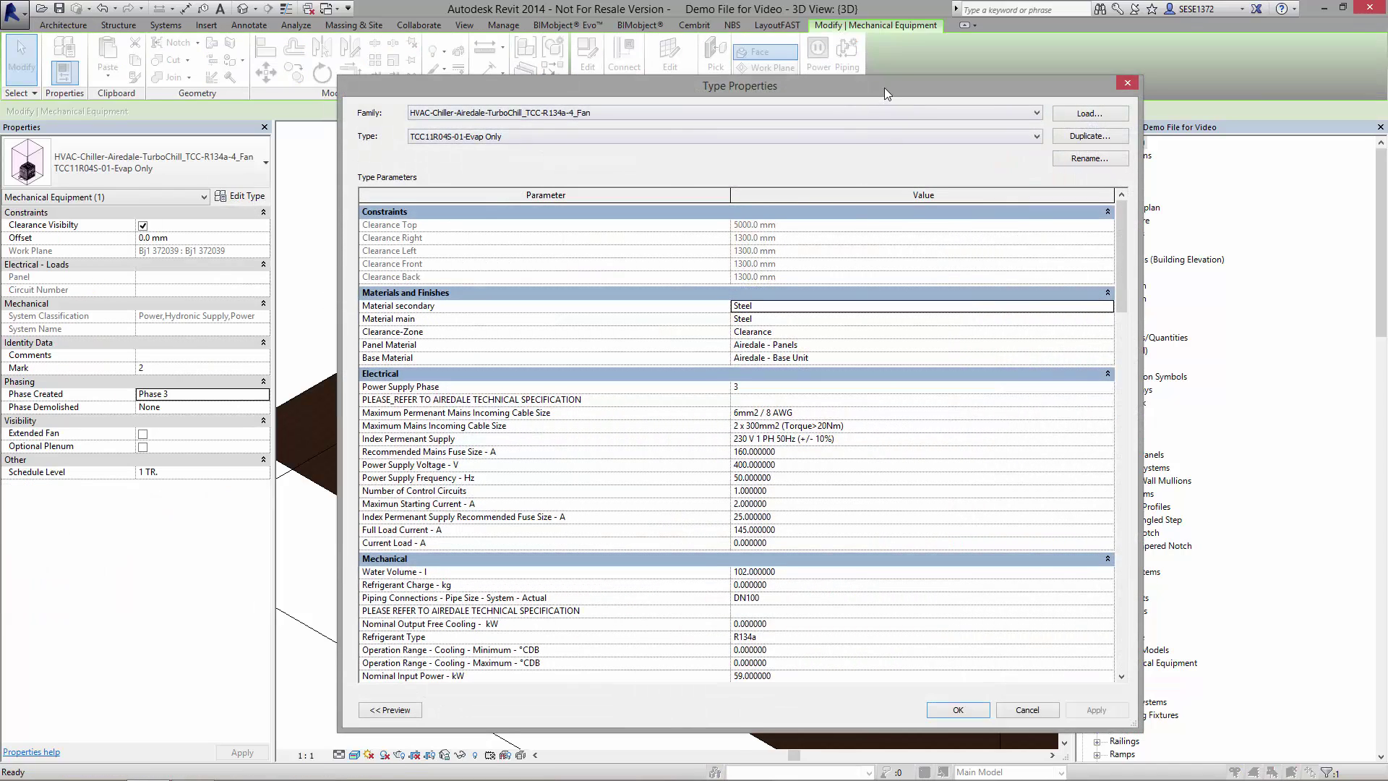
{"action": "left_click_drag", "start_coordinate": [883, 87], "coordinate": [840, 55]}
{"action": "left_click", "coordinate": [848, 94]}
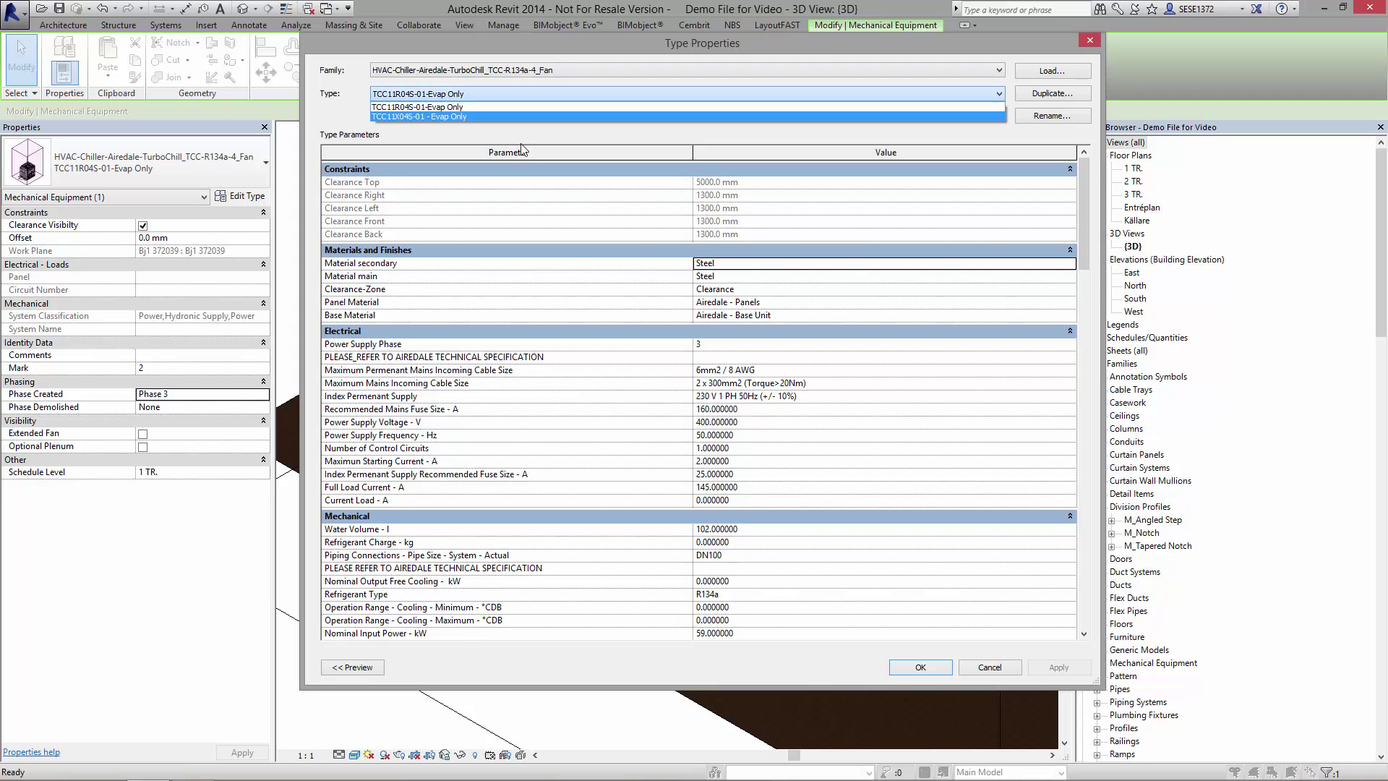
{"action": "left_click", "coordinate": [457, 116]}
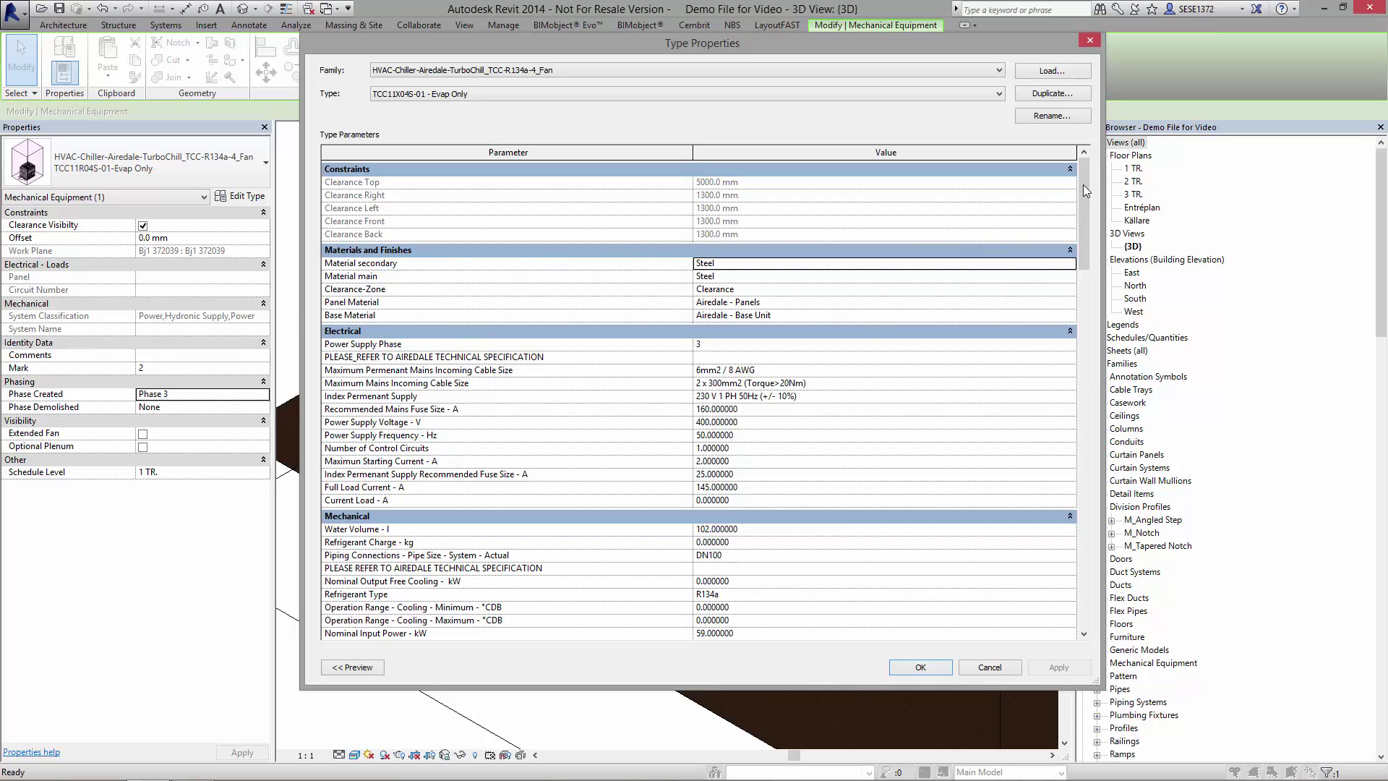
{"action": "left_click_drag", "start_coordinate": [1084, 184], "coordinate": [1087, 411]}
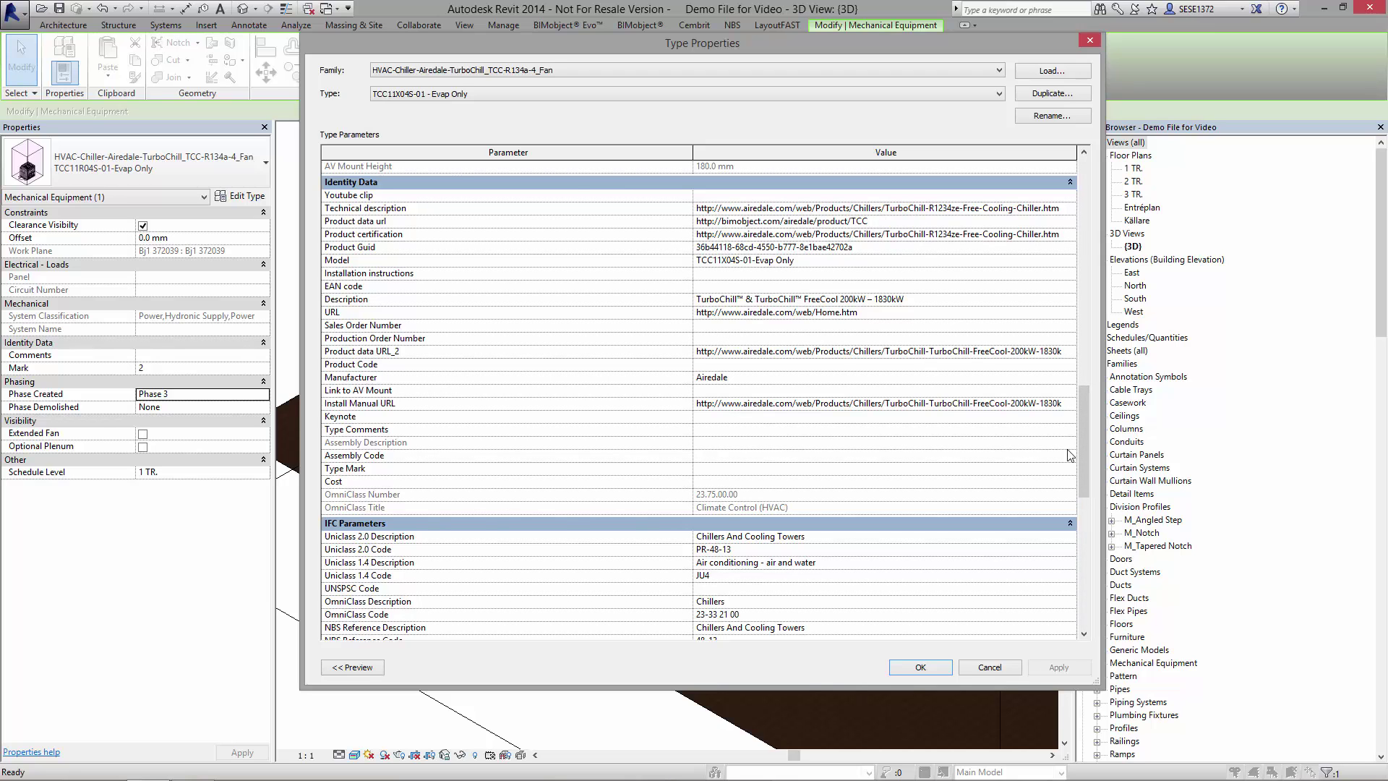
{"action": "left_click", "coordinate": [988, 668]}
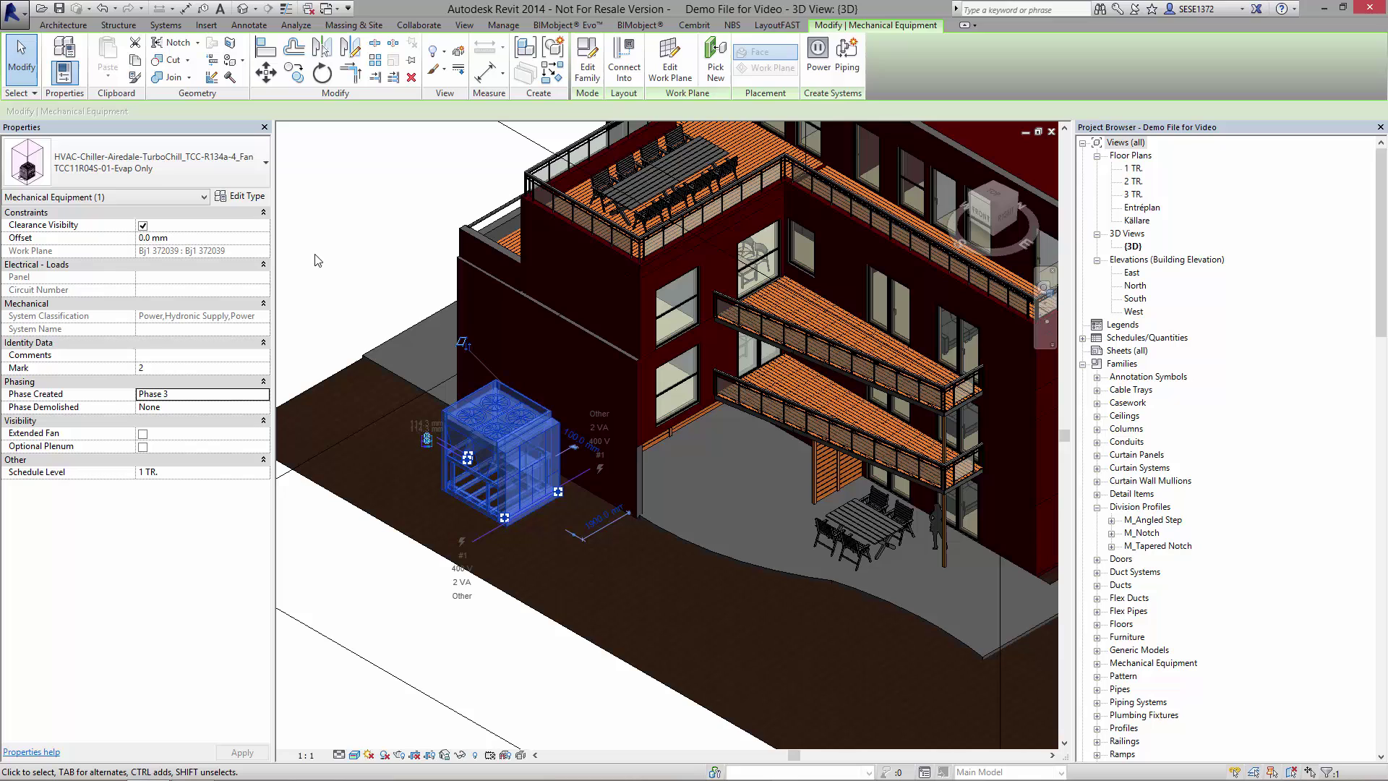
Step: Review the TurboChill chiller's BIMobject property sets via BOPC and close them without adding any
{"action": "left_click", "coordinate": [645, 28]}
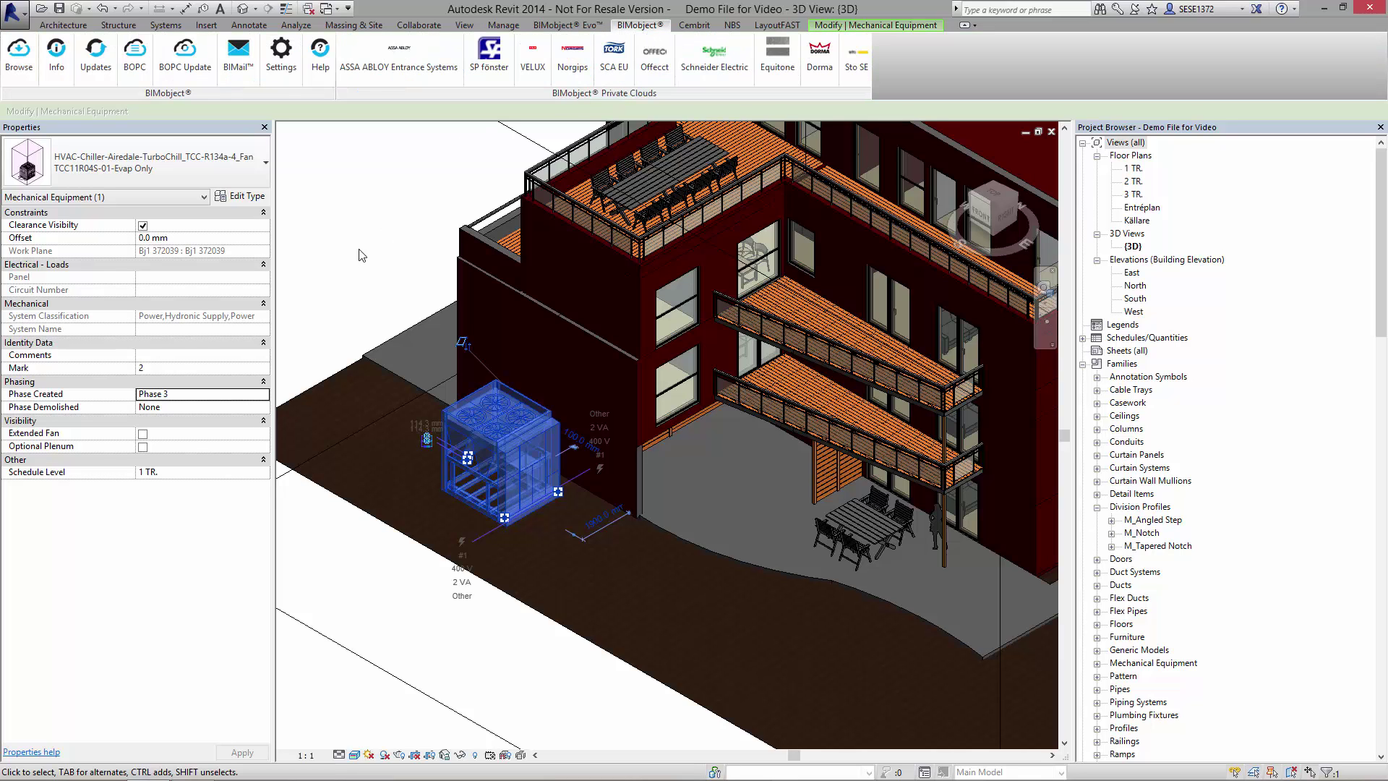
{"action": "left_click", "coordinate": [138, 63]}
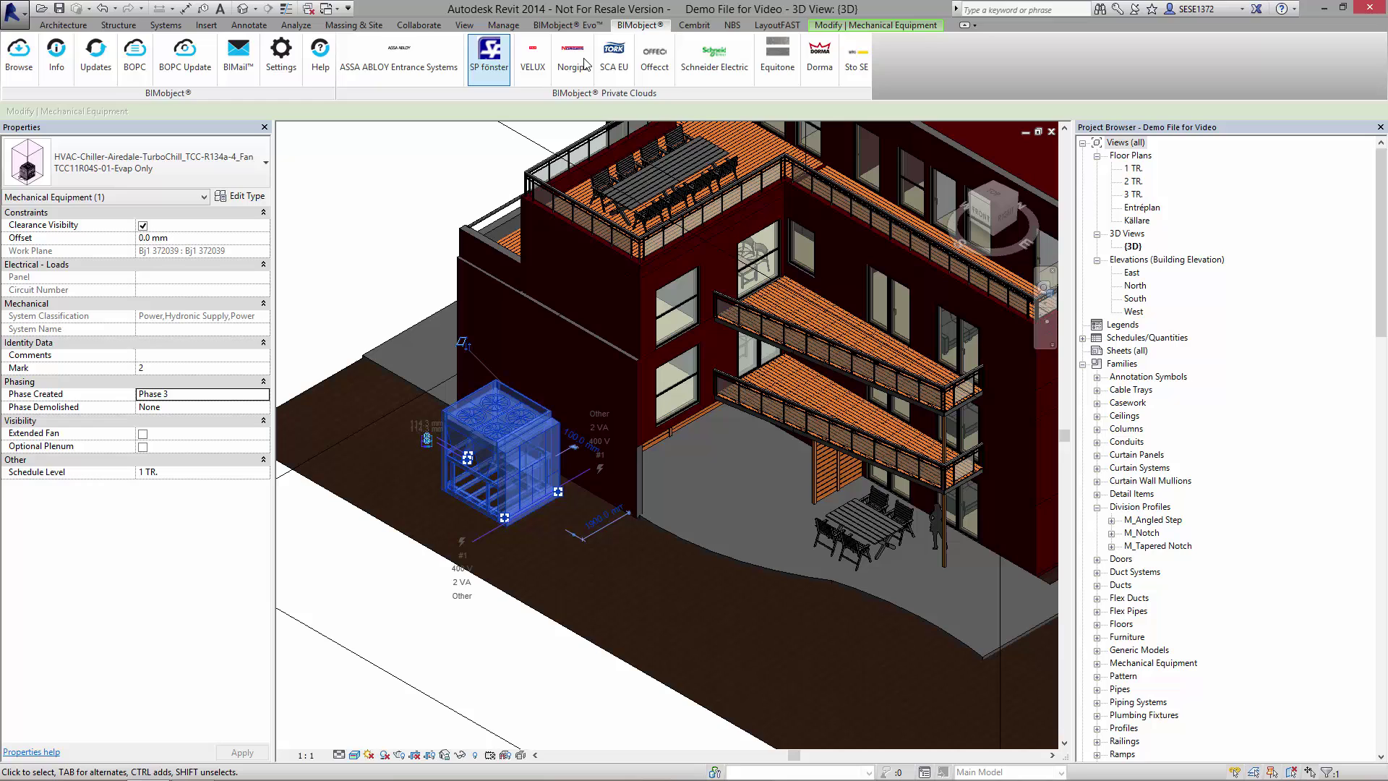
{"action": "left_click", "coordinate": [134, 69]}
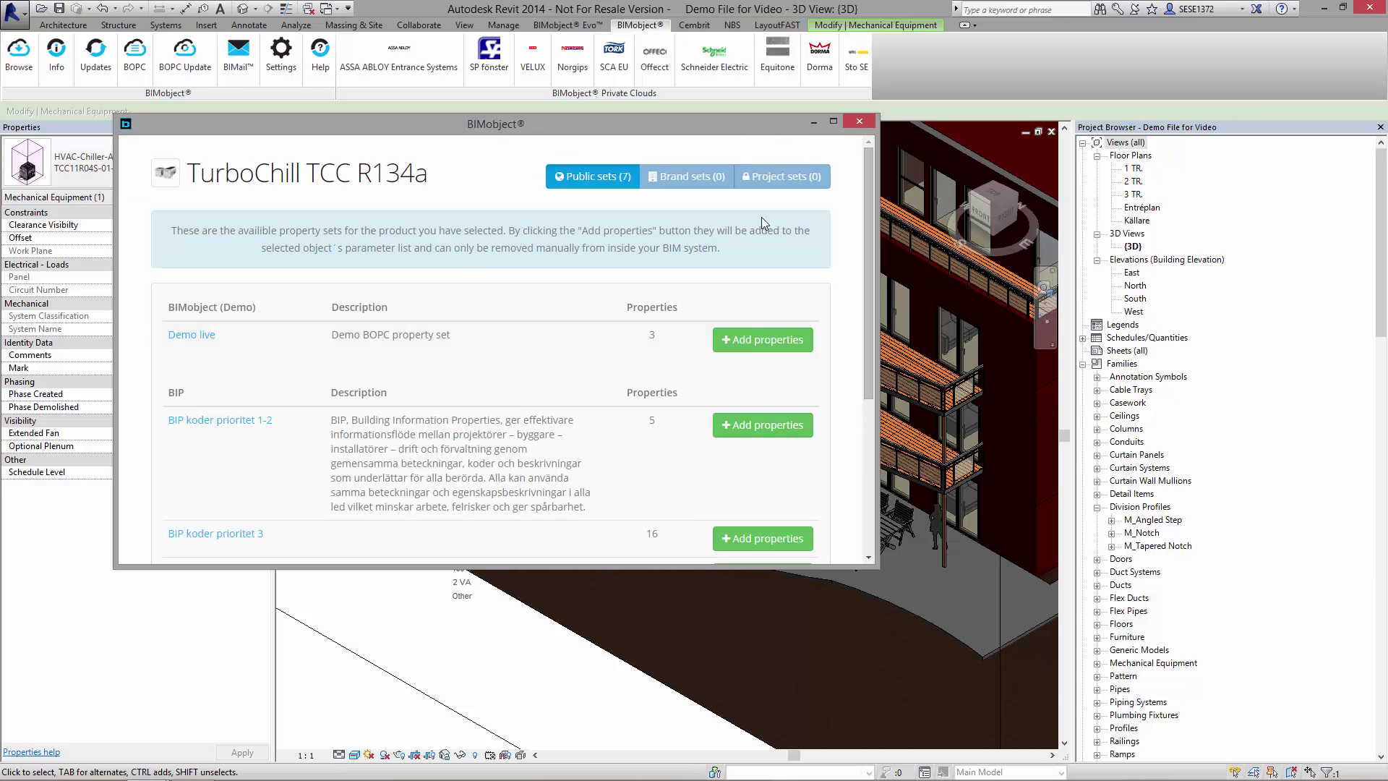
{"action": "scroll", "coordinate": [871, 218], "scroll_direction": "down", "scroll_amount": 1}
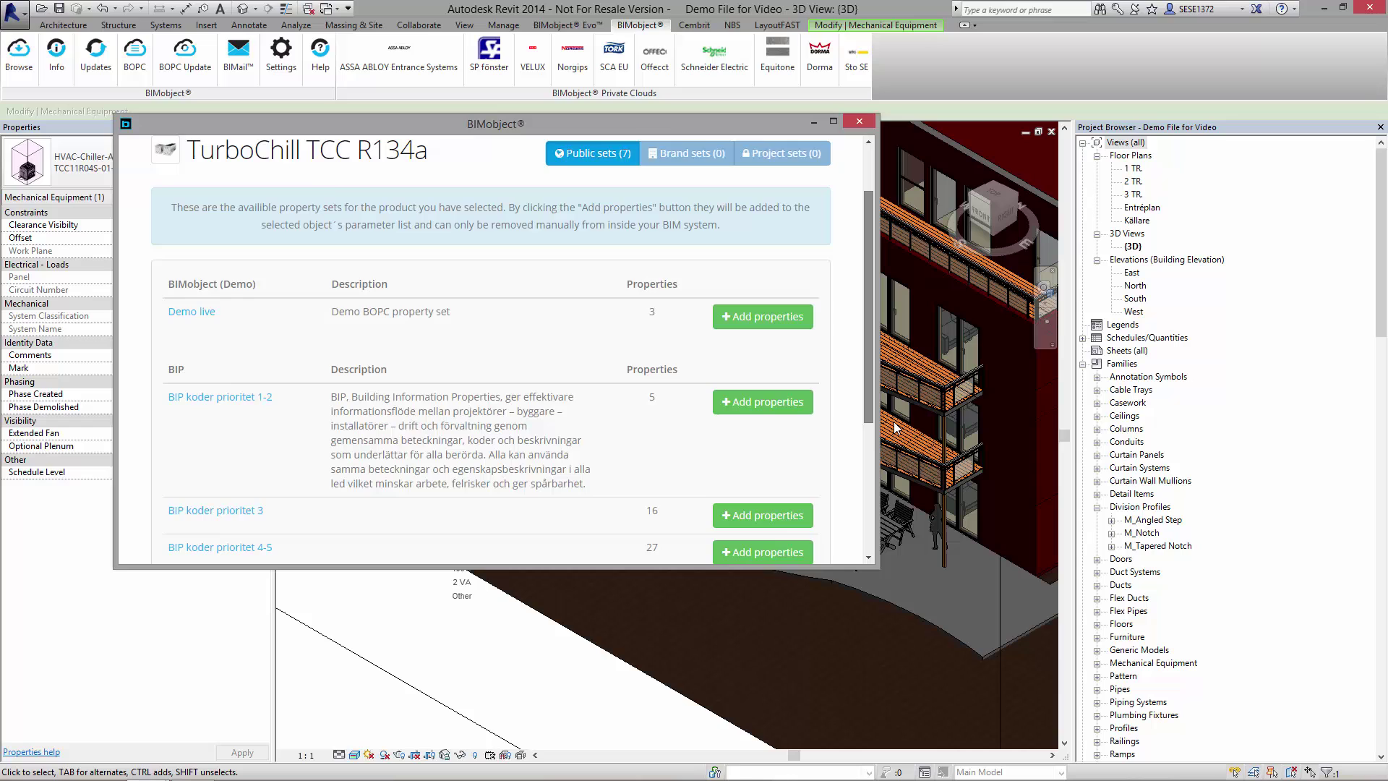
{"action": "scroll", "coordinate": [873, 443], "scroll_direction": "down", "scroll_amount": 5}
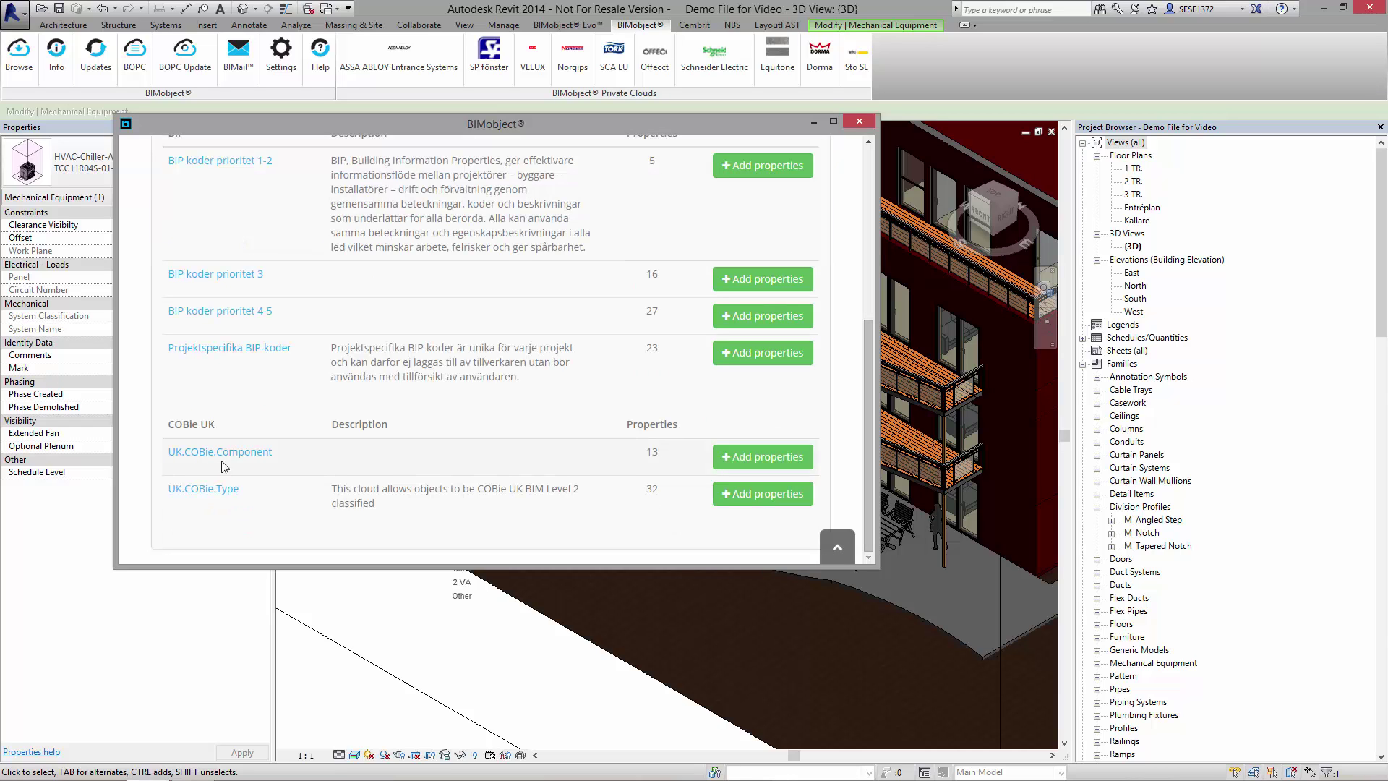
{"action": "left_click", "coordinate": [863, 122]}
{"action": "left_click", "coordinate": [383, 258]}
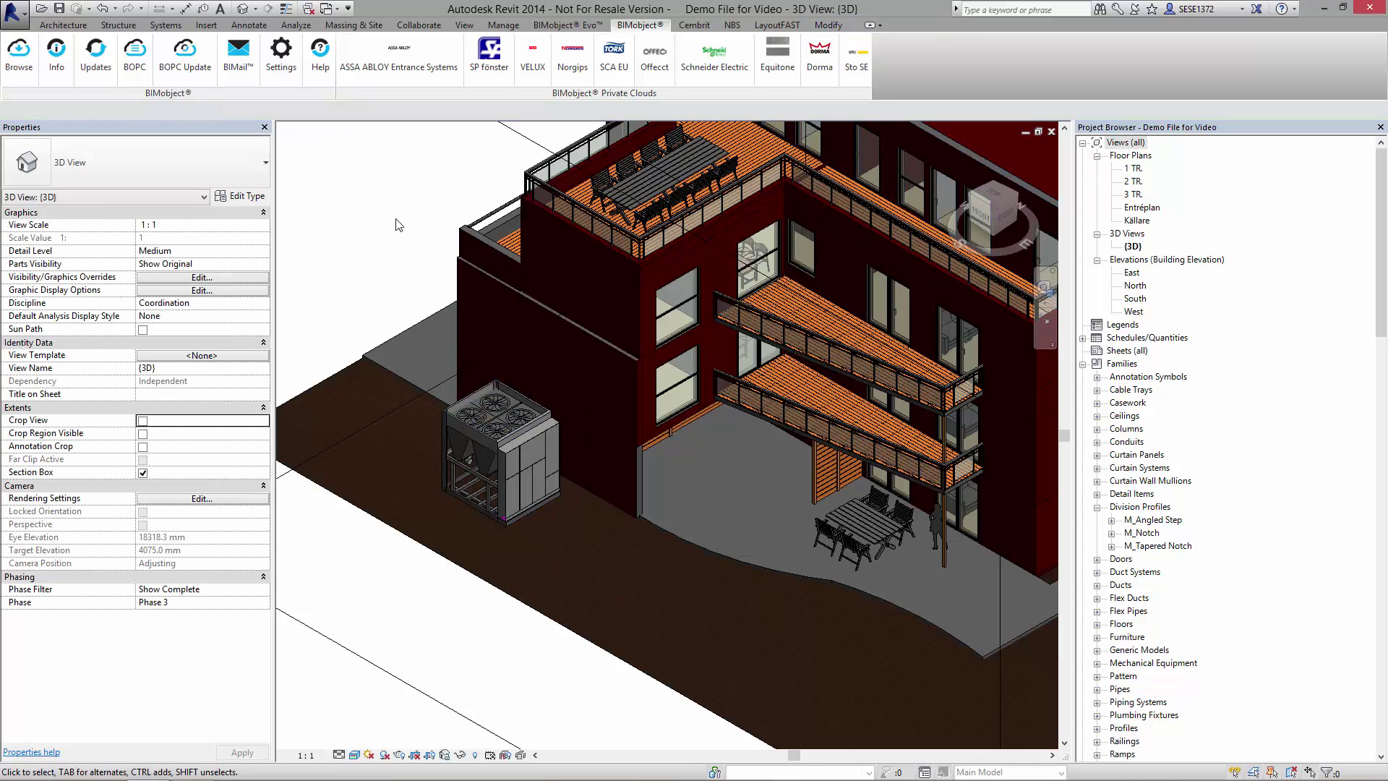
Step: Run BIMobject Updates on the chiller, updating it and all instances to parameters v.2
{"action": "left_click", "coordinate": [484, 440]}
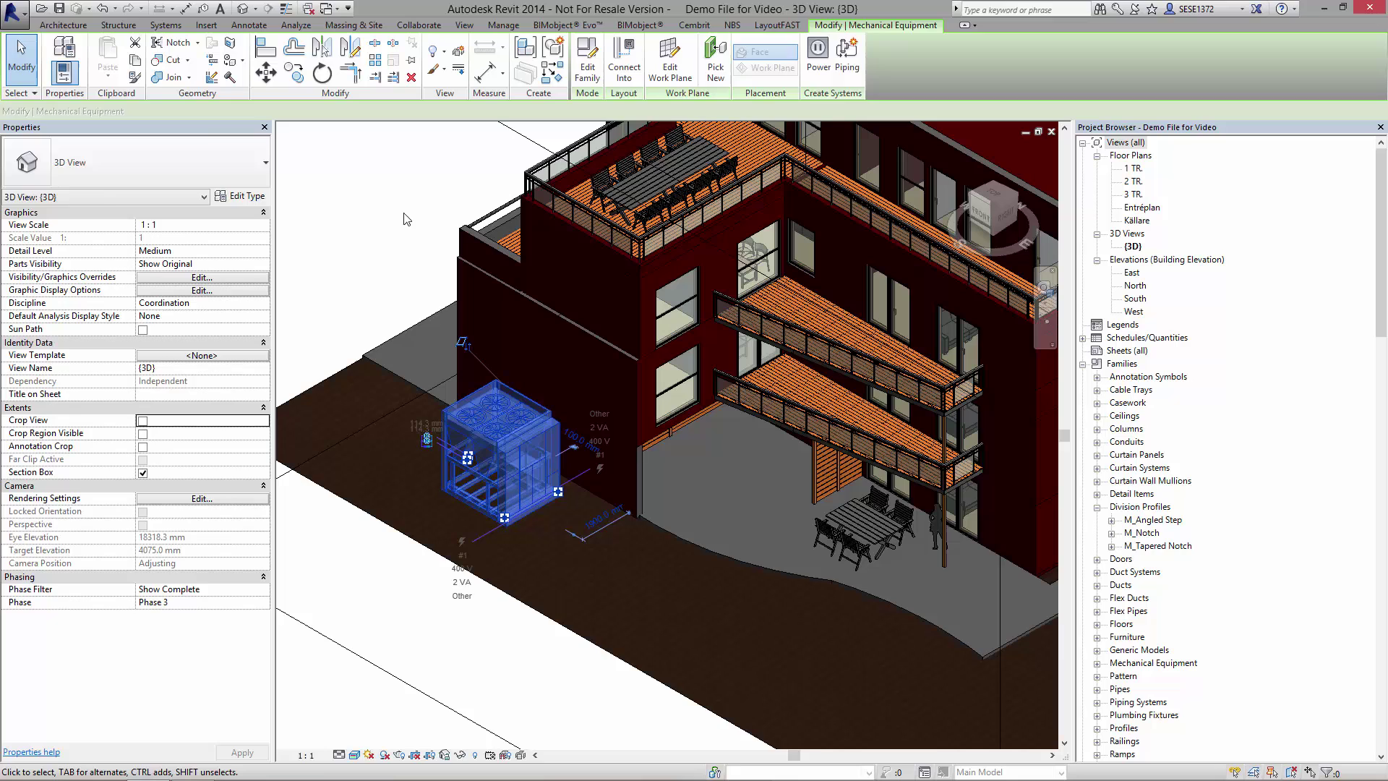
{"action": "left_click", "coordinate": [638, 25]}
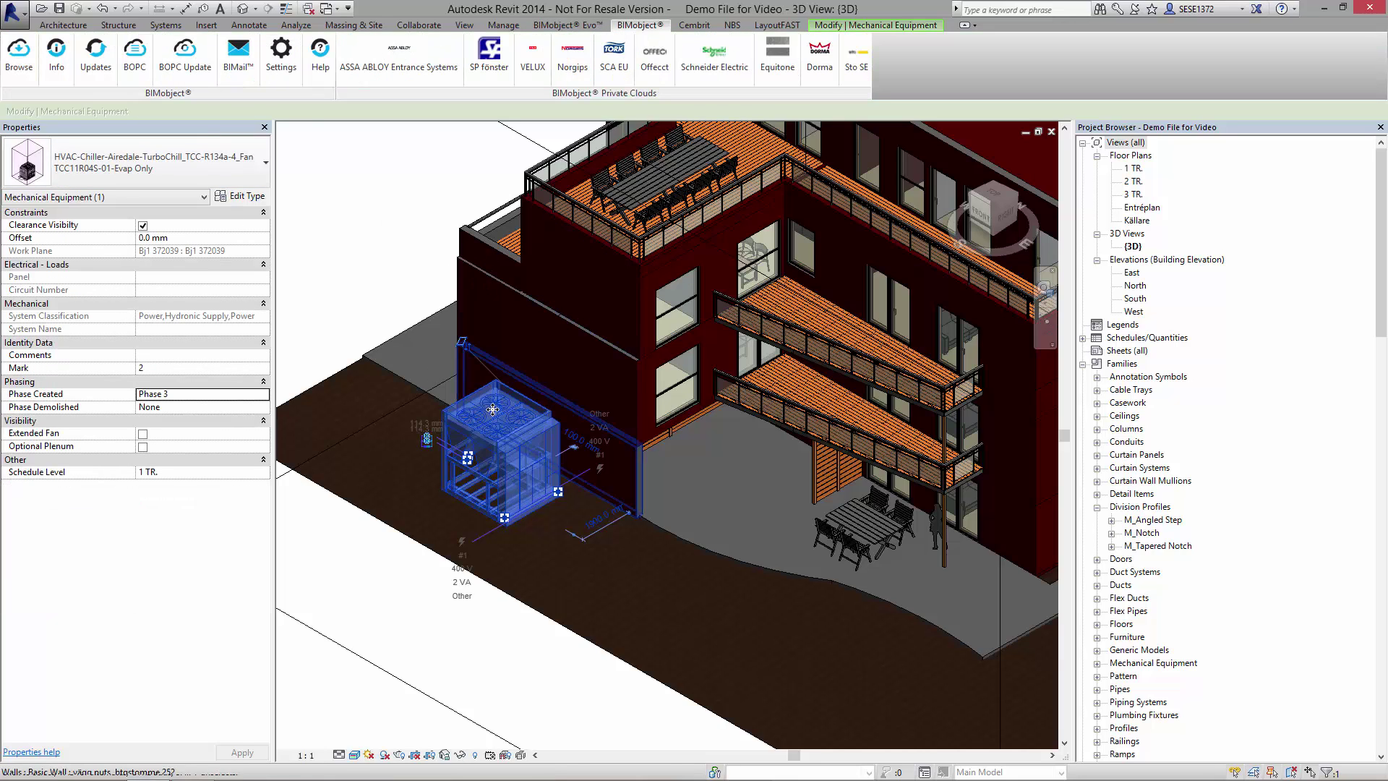
{"action": "left_click", "coordinate": [96, 49]}
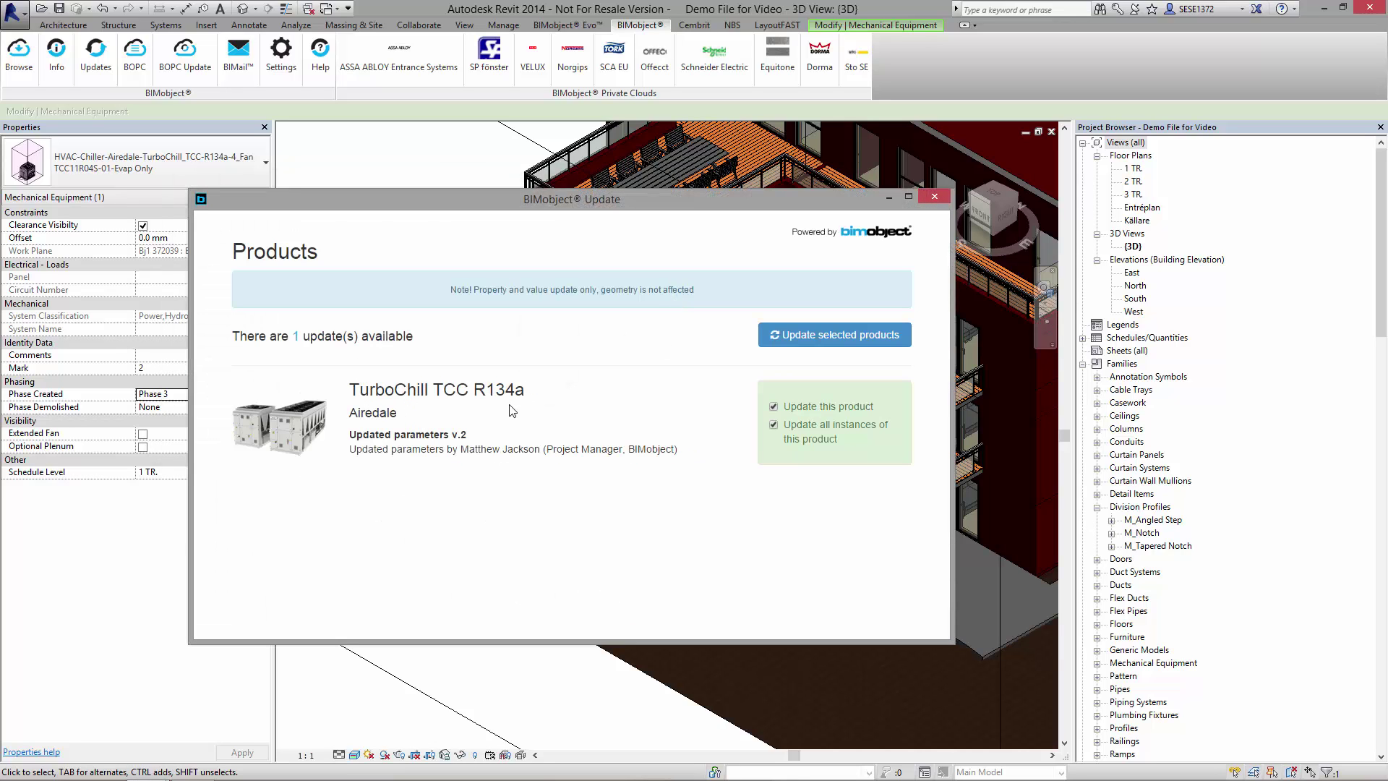
{"action": "left_click", "coordinate": [836, 338]}
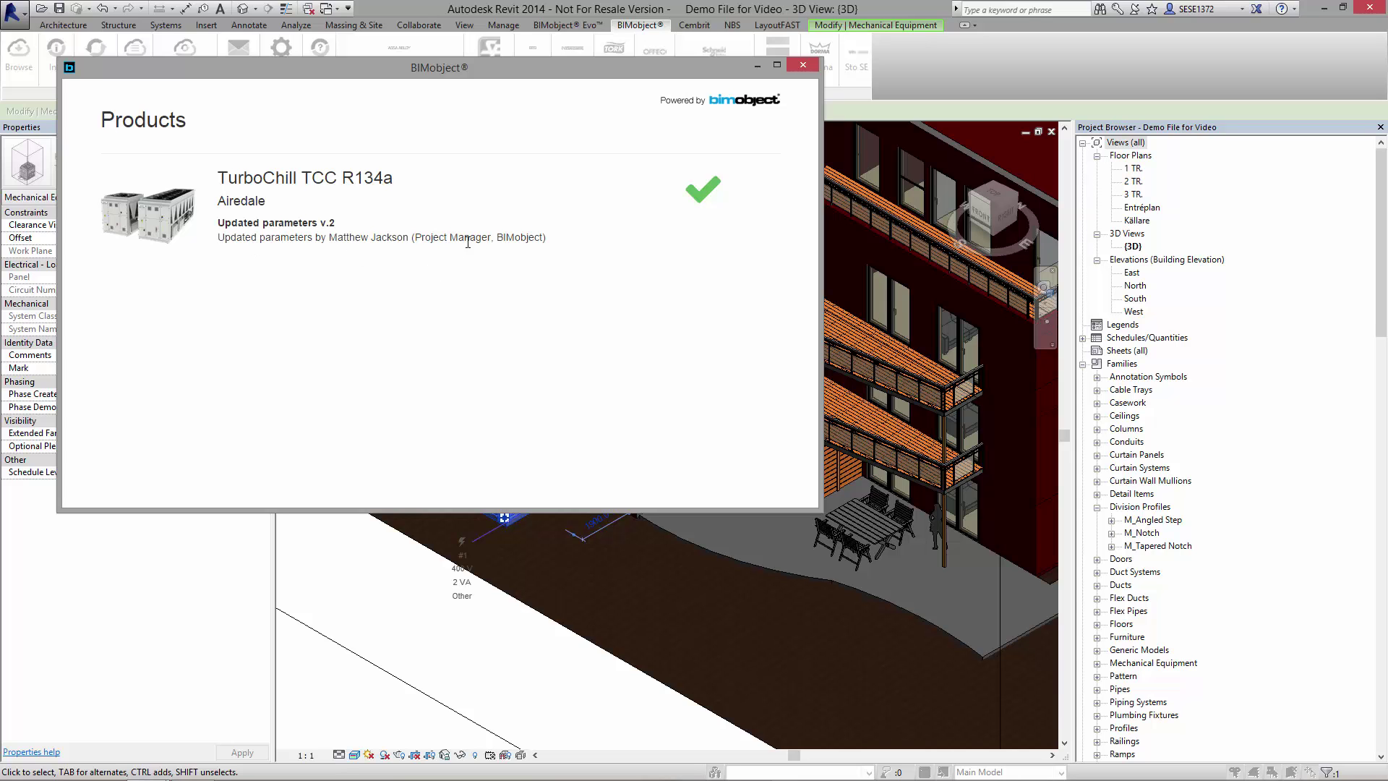
Step: Dismiss the update confirmation and verify the chiller's Edition number reads 2 in Type Properties
{"action": "left_click", "coordinate": [810, 66]}
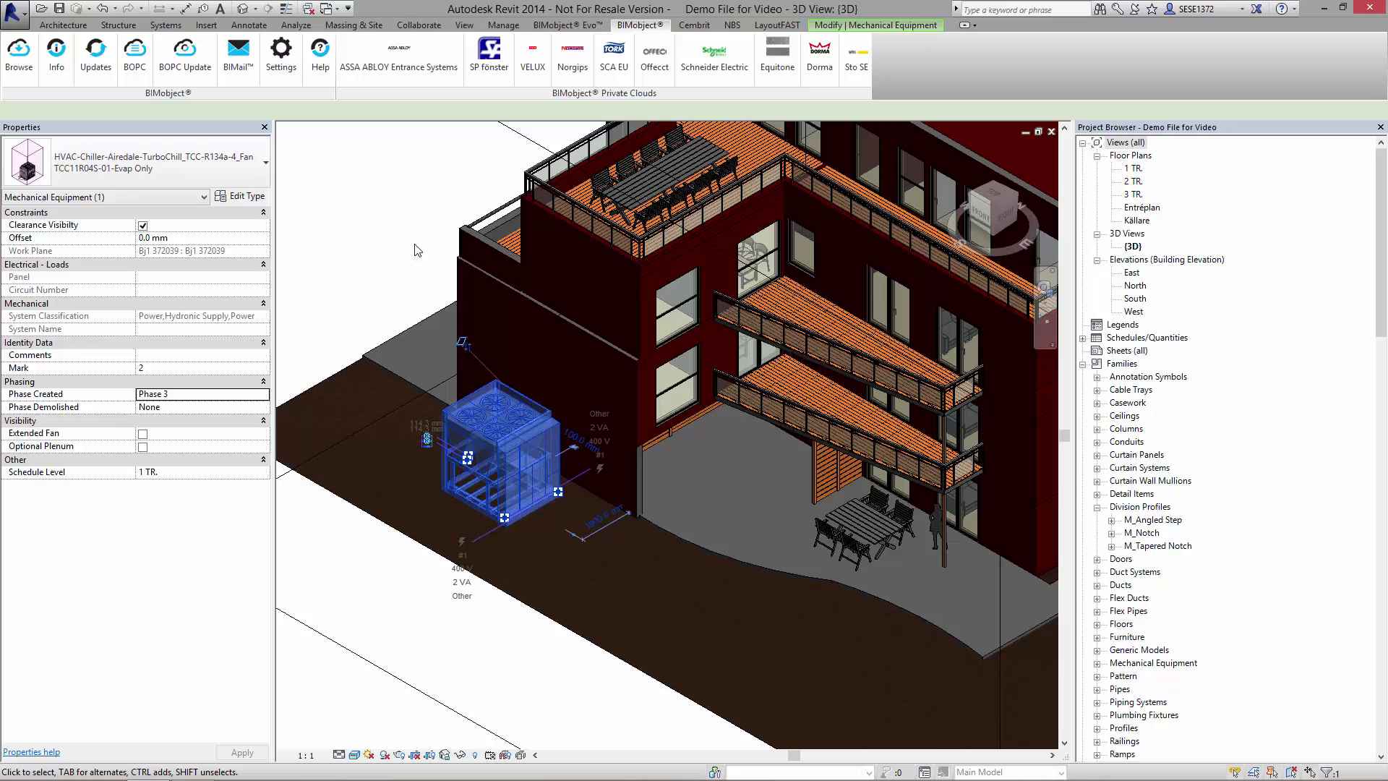
{"action": "left_click", "coordinate": [247, 196]}
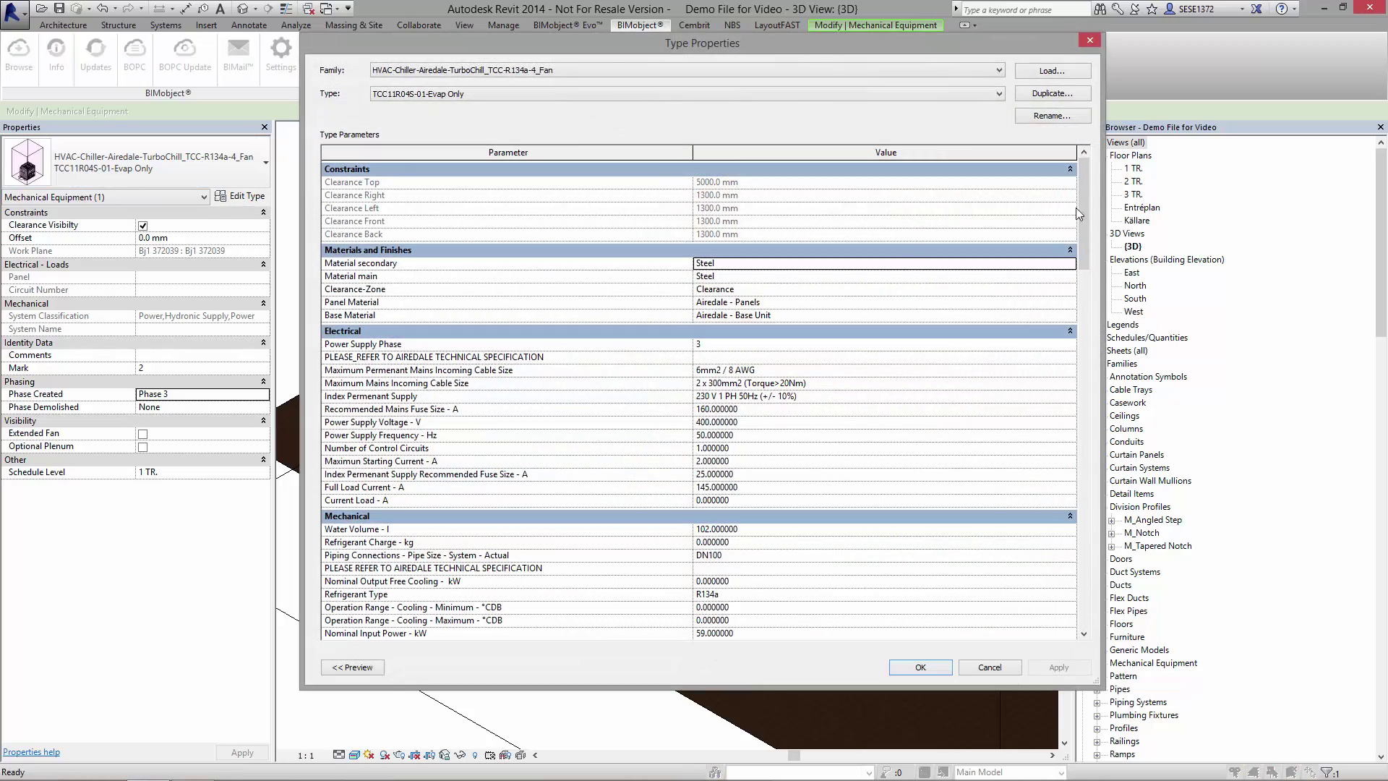
{"action": "mouse_move", "coordinate": [1082, 195]}
{"action": "left_mouse_down"}
{"action": "mouse_move", "coordinate": [1120, 559]}
{"action": "mouse_move", "coordinate": [986, 489]}
{"action": "left_mouse_up"}
{"action": "left_click", "coordinate": [711, 388]}
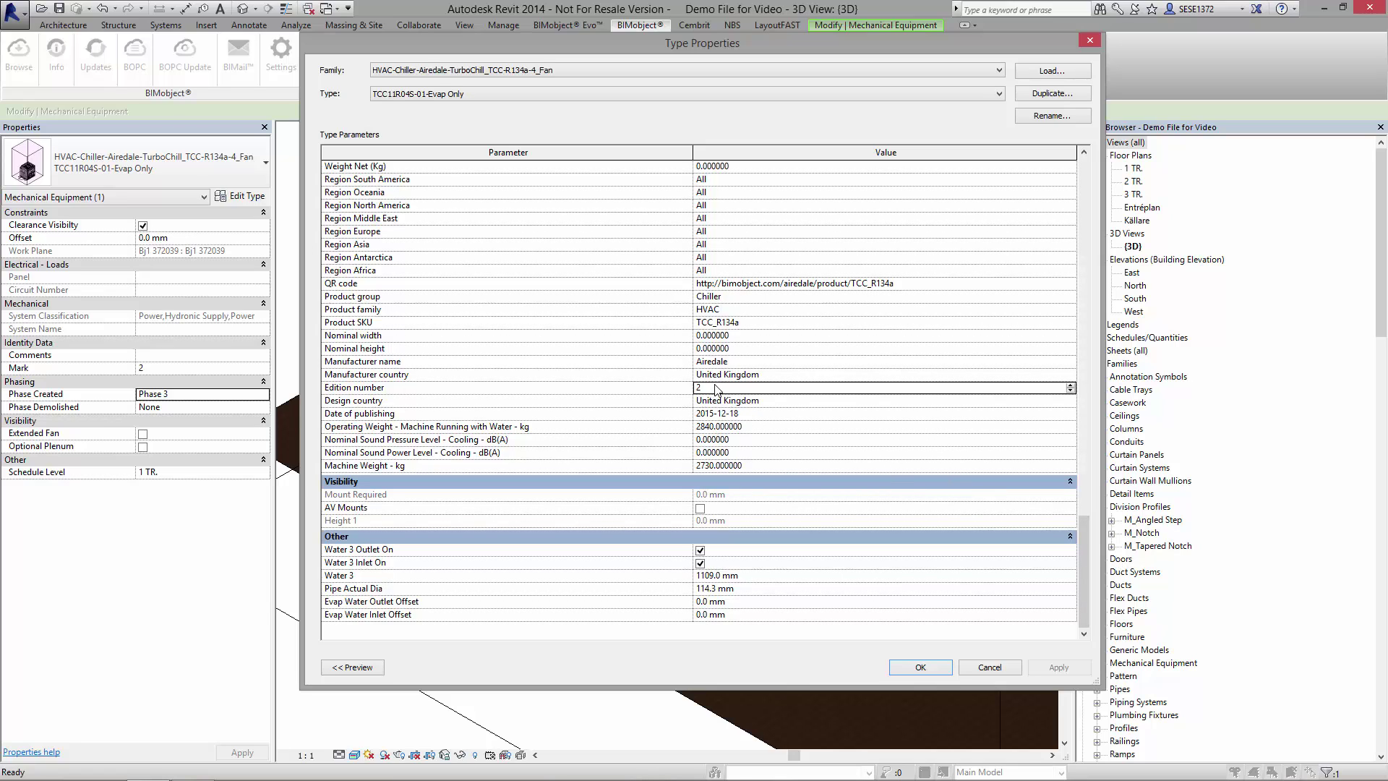